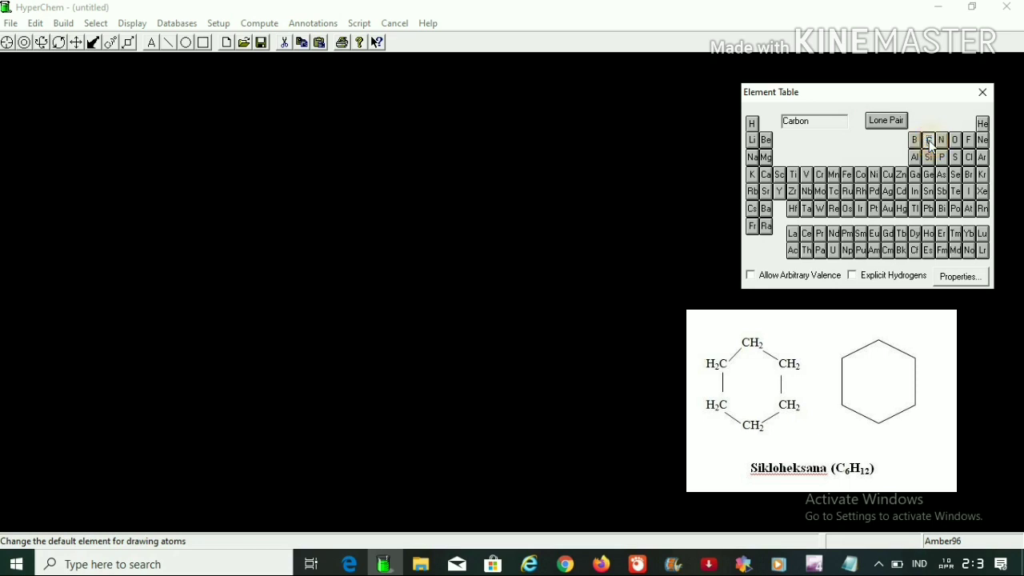
# - Place six separate carbon atoms in a roughly hexagonal arrangement in the empty workspace
pyautogui.click(291, 213)
pyautogui.click(300, 153)
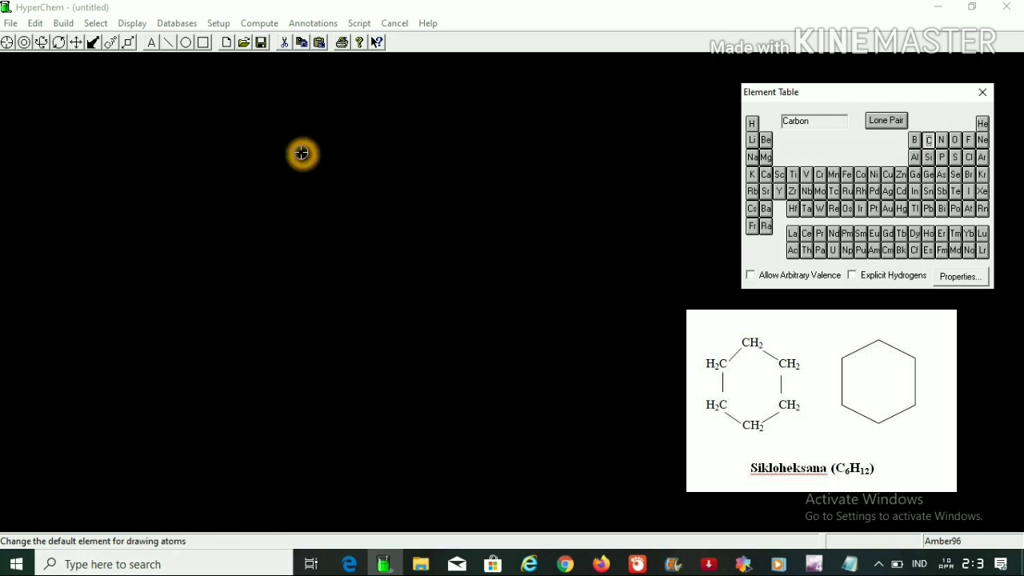
pyautogui.click(303, 152)
pyautogui.click(253, 191)
pyautogui.click(253, 247)
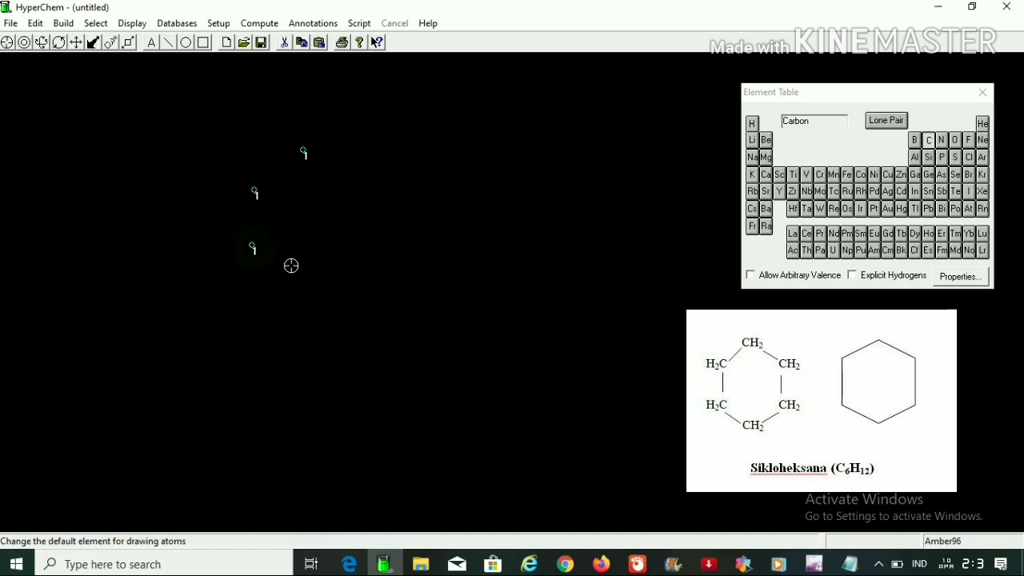
pyautogui.click(321, 288)
pyautogui.click(377, 254)
pyautogui.click(377, 184)
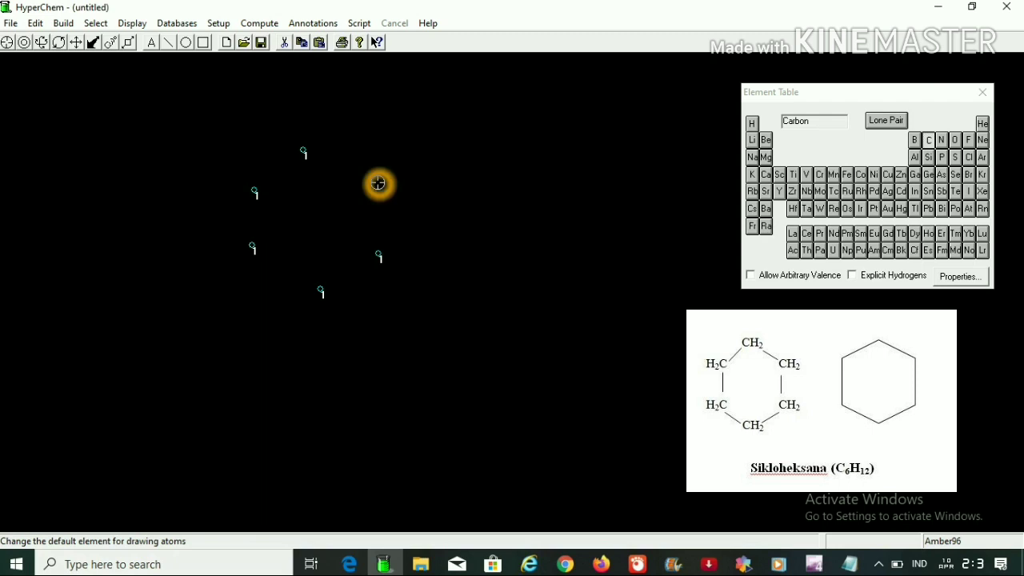
# - Bond the six carbon atoms to their neighbours with single bonds to form a closed cyclohexane ring
pyautogui.click(303, 155)
pyautogui.click(294, 155)
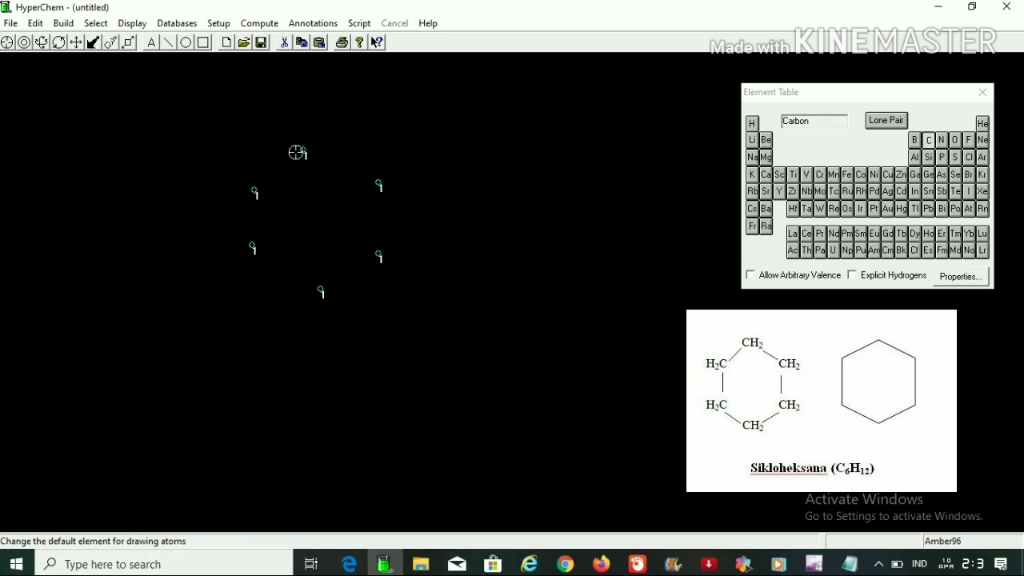
pyautogui.click(297, 153)
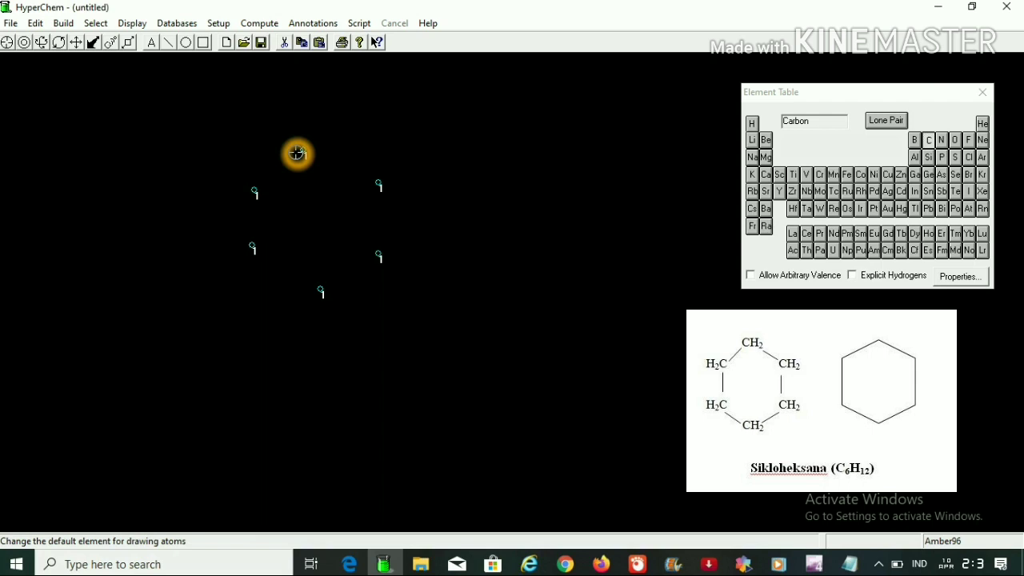
pyautogui.click(310, 148)
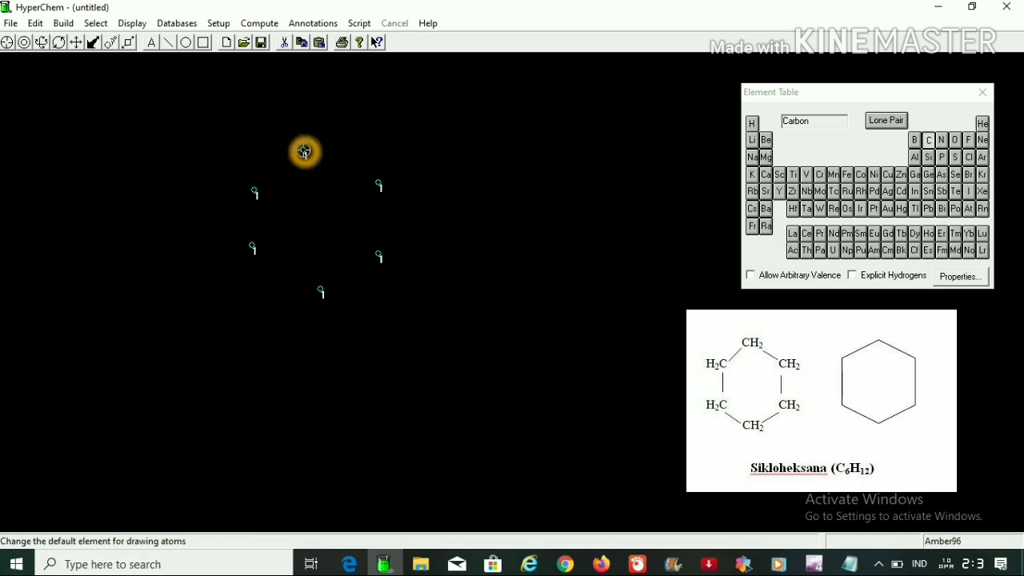
pyautogui.moveTo(302, 151); pyautogui.dragTo(256, 187)
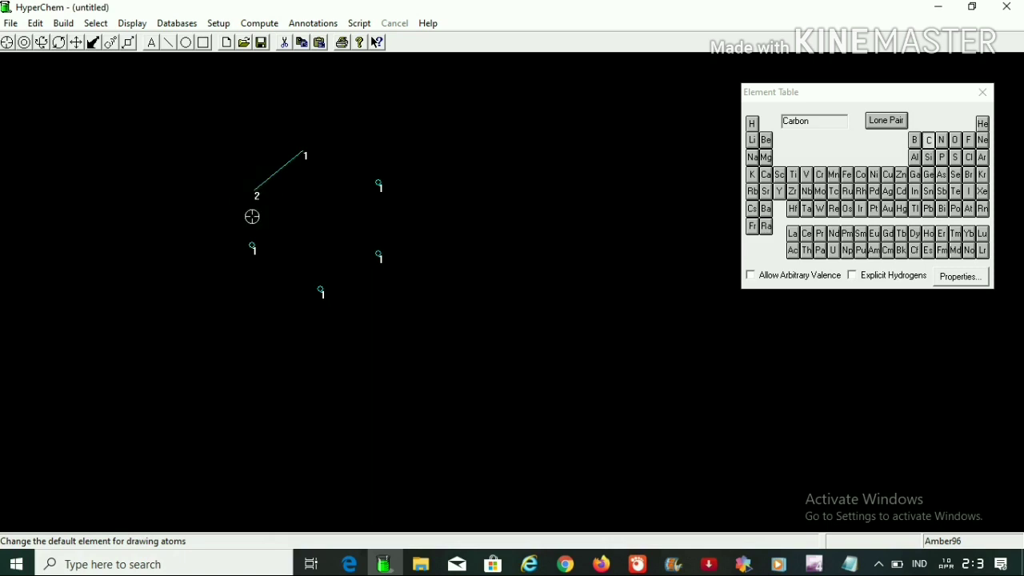
pyautogui.moveTo(251, 235); pyautogui.dragTo(255, 242)
pyautogui.moveTo(307, 276)
pyautogui.mouseDown()
pyautogui.moveTo(320, 288)
pyautogui.moveTo(381, 256)
pyautogui.moveTo(379, 186)
pyautogui.moveTo(331, 152)
pyautogui.moveTo(308, 154)
pyautogui.mouseUp()
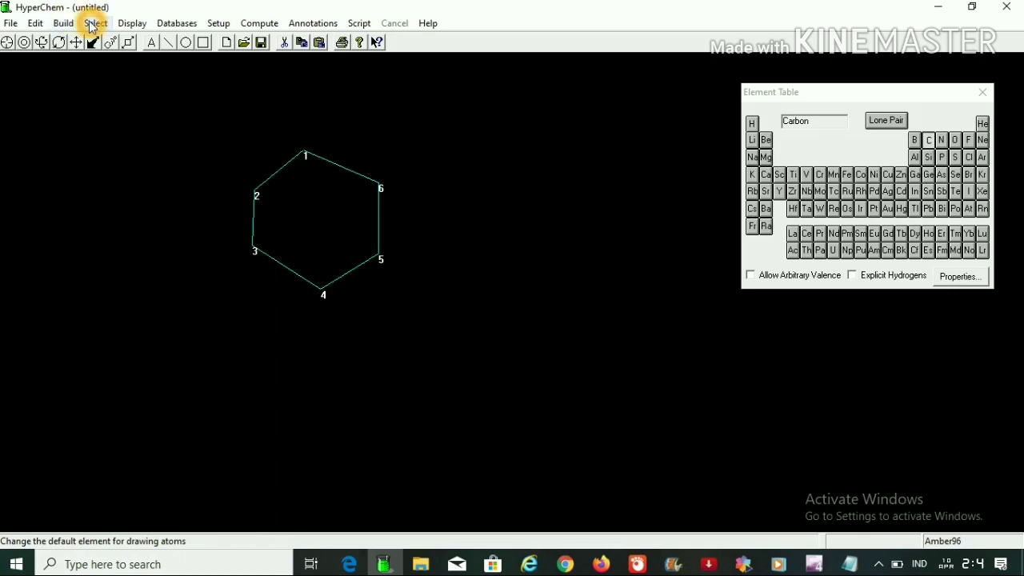
# - Run Add H & Model Build on the ring and rotate the molecule to a side-on chair view
pyautogui.click(64, 24)
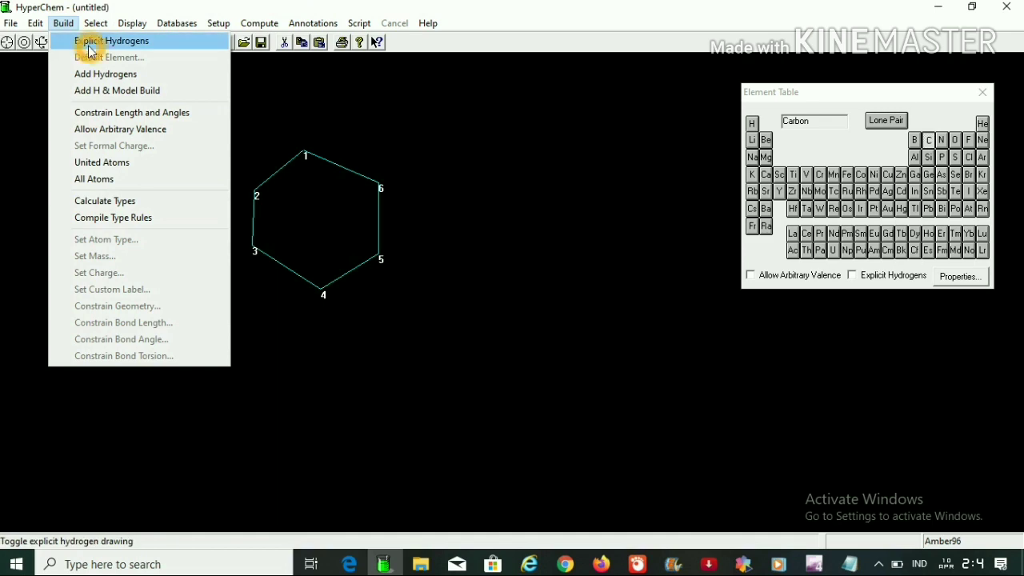
pyautogui.click(93, 90)
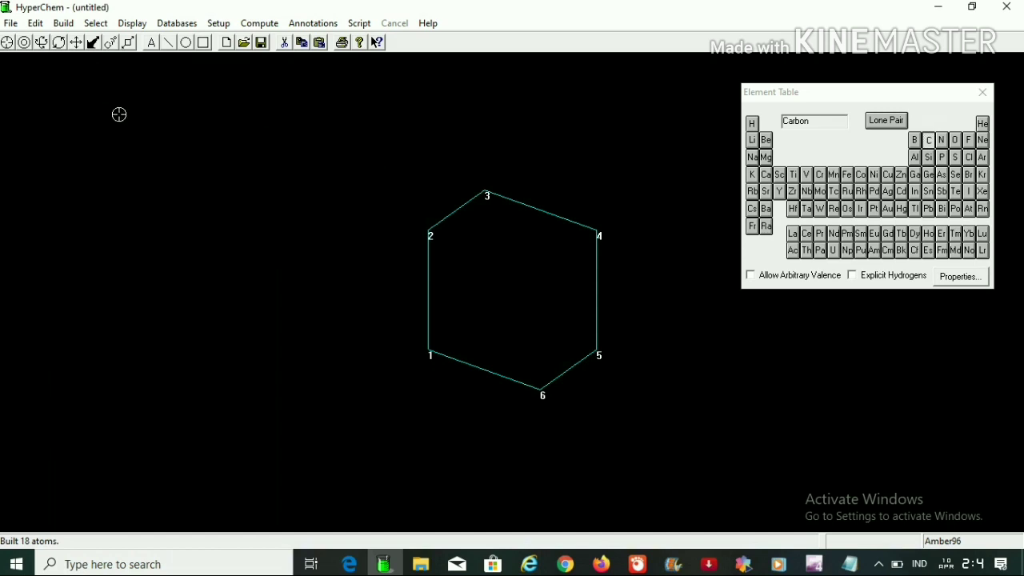
pyautogui.click(42, 44)
pyautogui.moveTo(483, 243); pyautogui.dragTo(411, 334)
pyautogui.moveTo(509, 301); pyautogui.dragTo(615, 283)
pyautogui.moveTo(525, 280); pyautogui.dragTo(655, 279)
pyautogui.moveTo(539, 288); pyautogui.dragTo(579, 262)
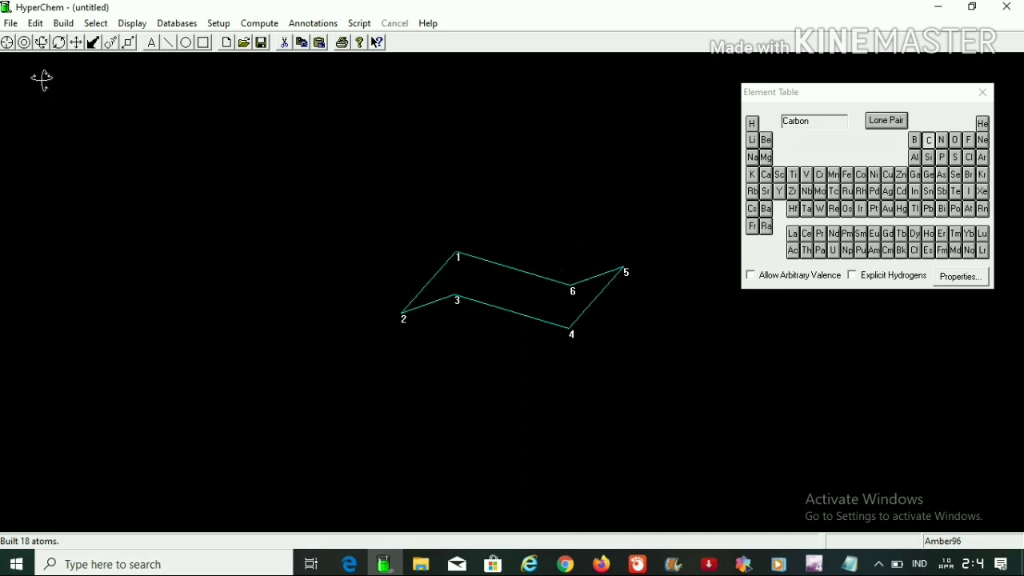
# - Measure the bond distance between ring atoms 1 and 2
pyautogui.click(24, 43)
pyautogui.click(223, 181)
pyautogui.moveTo(222, 181)
pyautogui.mouseDown()
pyautogui.moveTo(341, 241)
pyautogui.moveTo(441, 263)
pyautogui.moveTo(451, 254)
pyautogui.mouseUp()
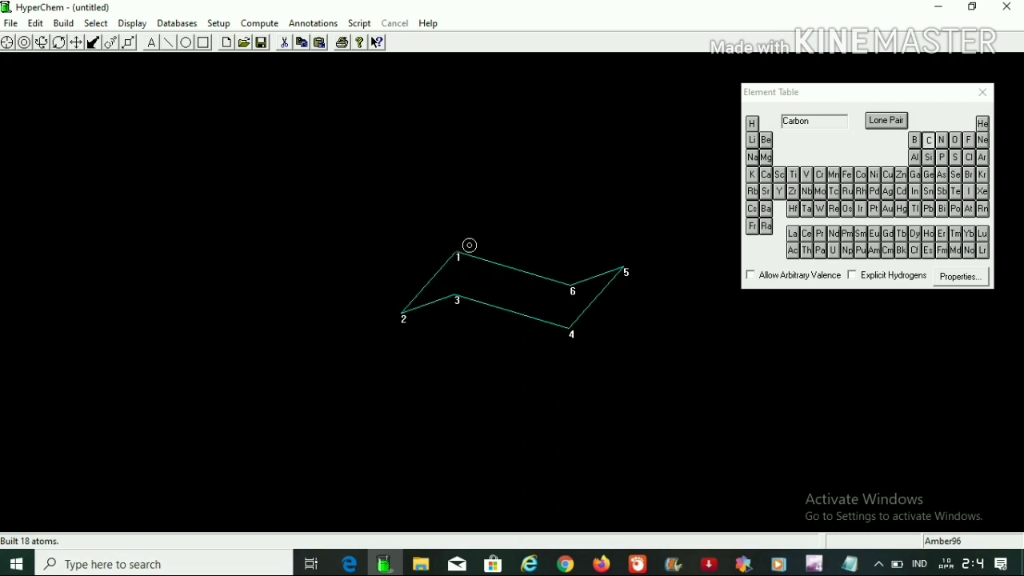
pyautogui.click(458, 253)
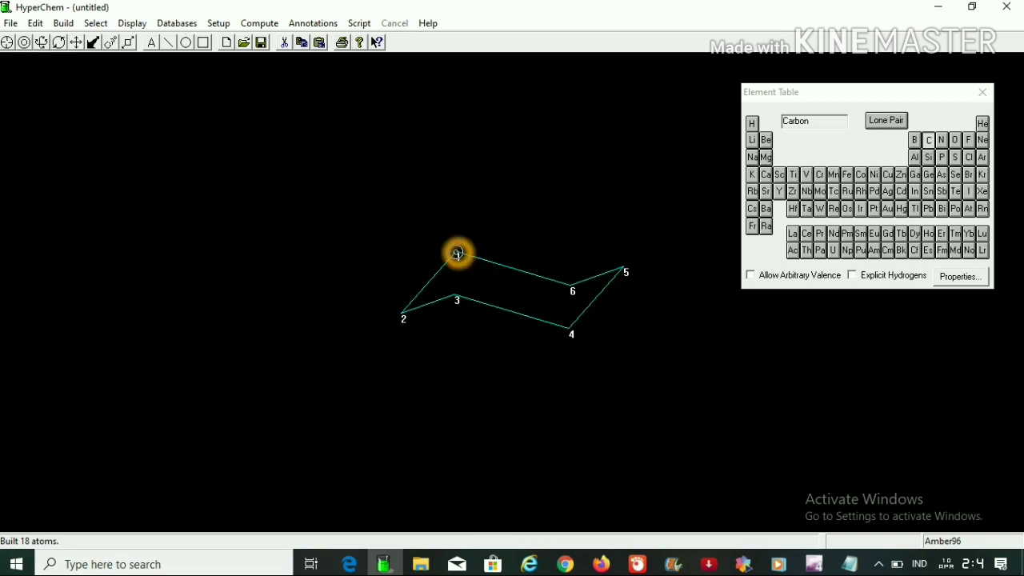
pyautogui.click(456, 256)
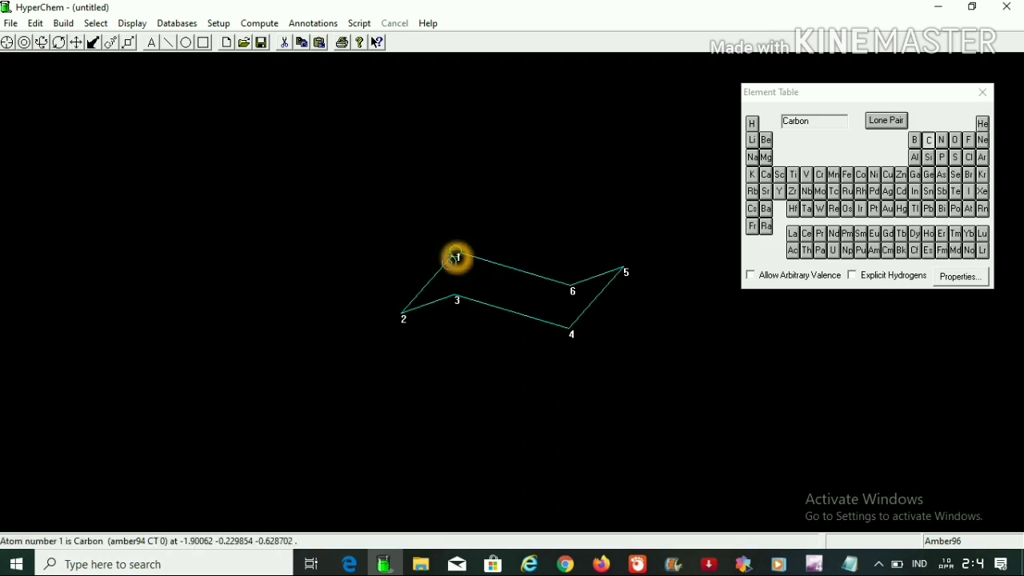
pyautogui.click(407, 312)
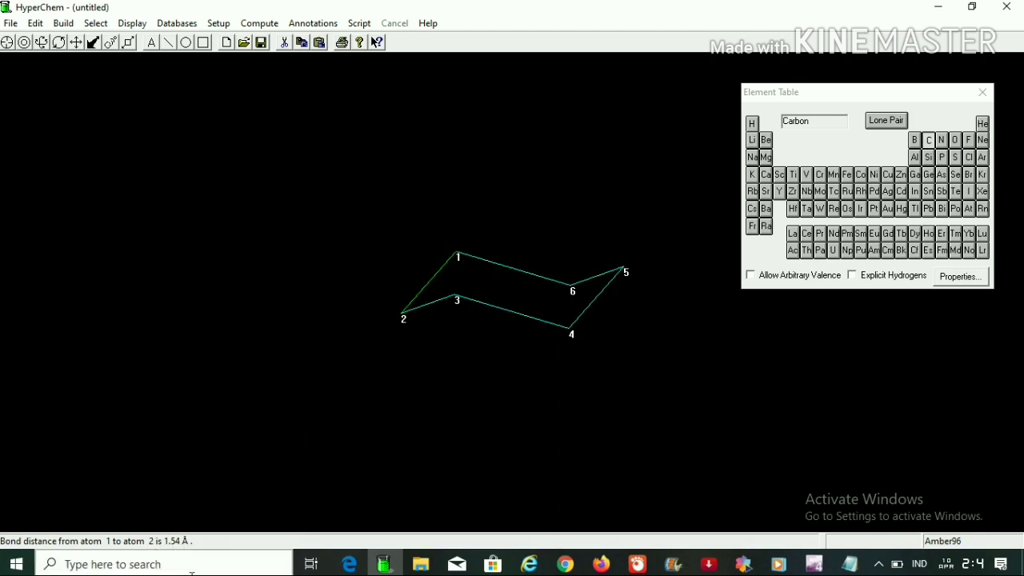
pyautogui.click(225, 478)
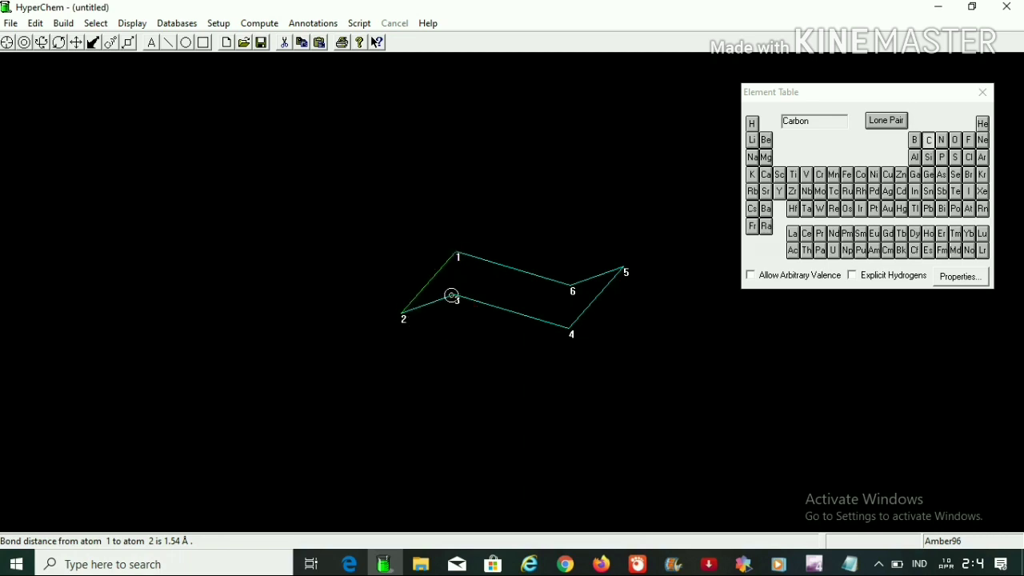
# - Measure the angle of atoms 1-2-3 and the torsion angle of atoms 1-2-3-4, and clear the selection
pyautogui.click(455, 296)
pyautogui.click(455, 297)
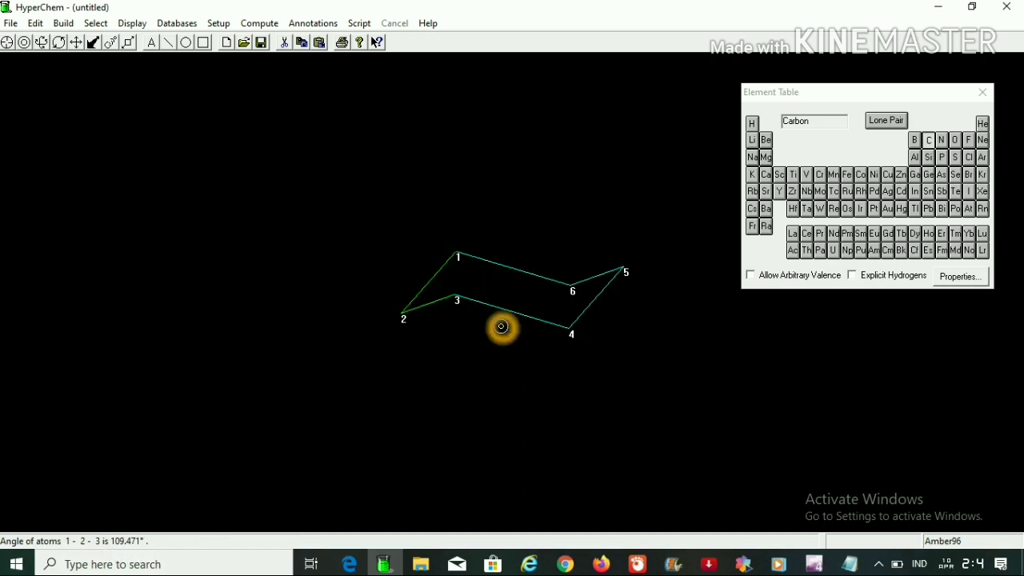
pyautogui.click(570, 330)
pyautogui.click(570, 329)
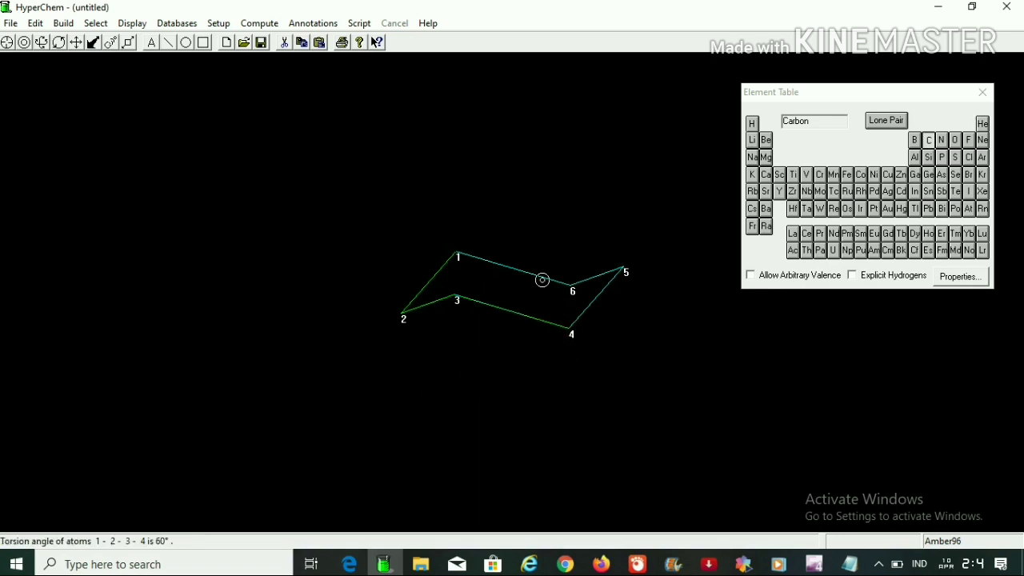
pyautogui.click(583, 336)
pyautogui.click(607, 373)
pyautogui.click(609, 373)
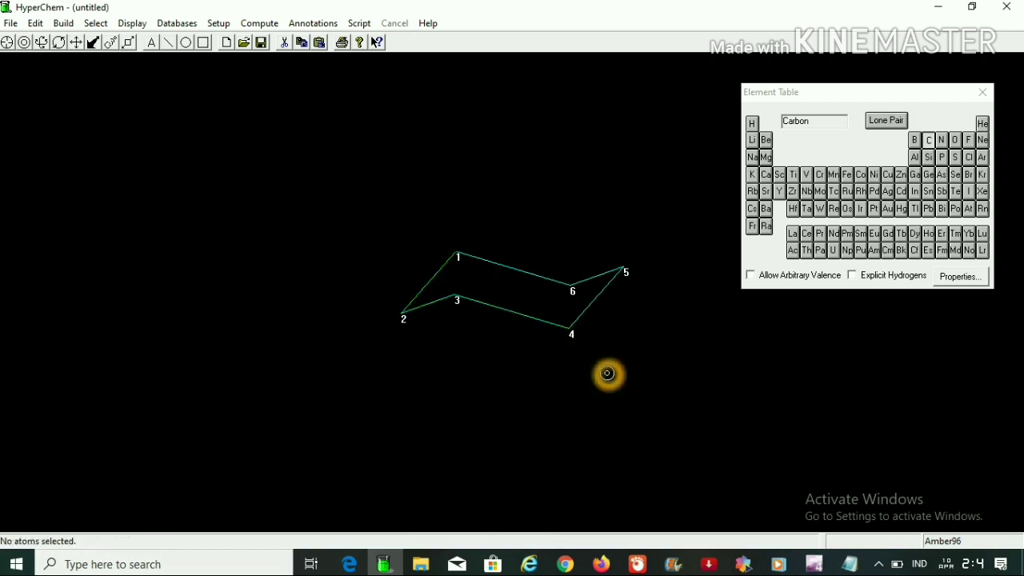
pyautogui.click(558, 288)
pyautogui.click(464, 249)
pyautogui.click(627, 239)
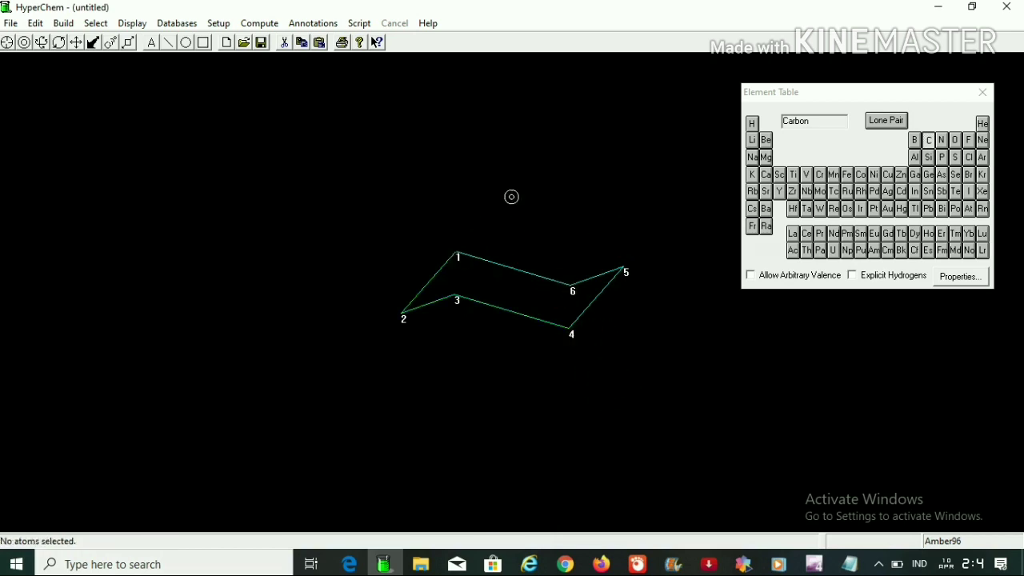
pyautogui.click(367, 156)
pyautogui.click(325, 154)
pyautogui.click(514, 178)
pyautogui.click(571, 245)
pyautogui.click(429, 240)
pyautogui.click(361, 182)
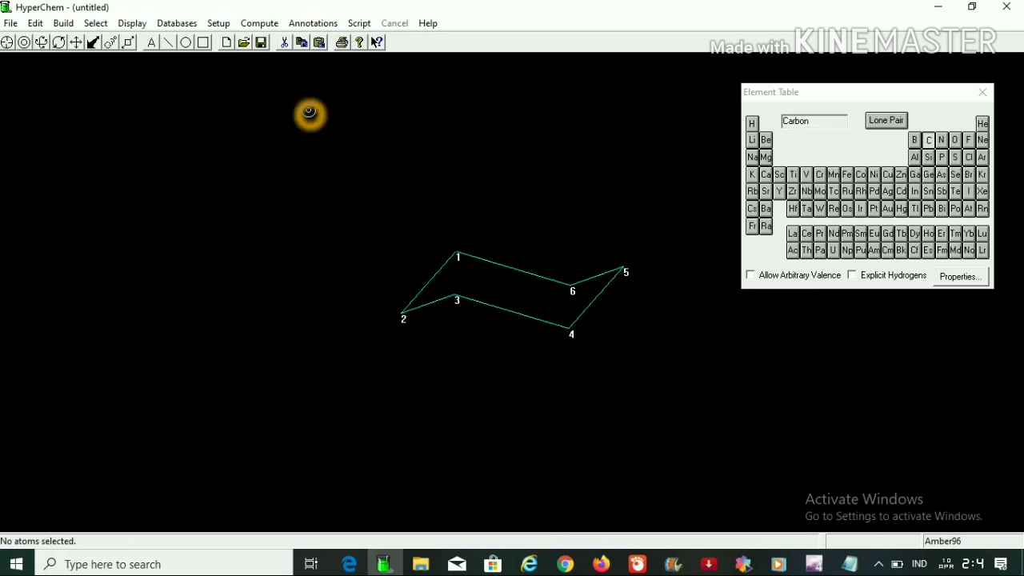
pyautogui.click(310, 76)
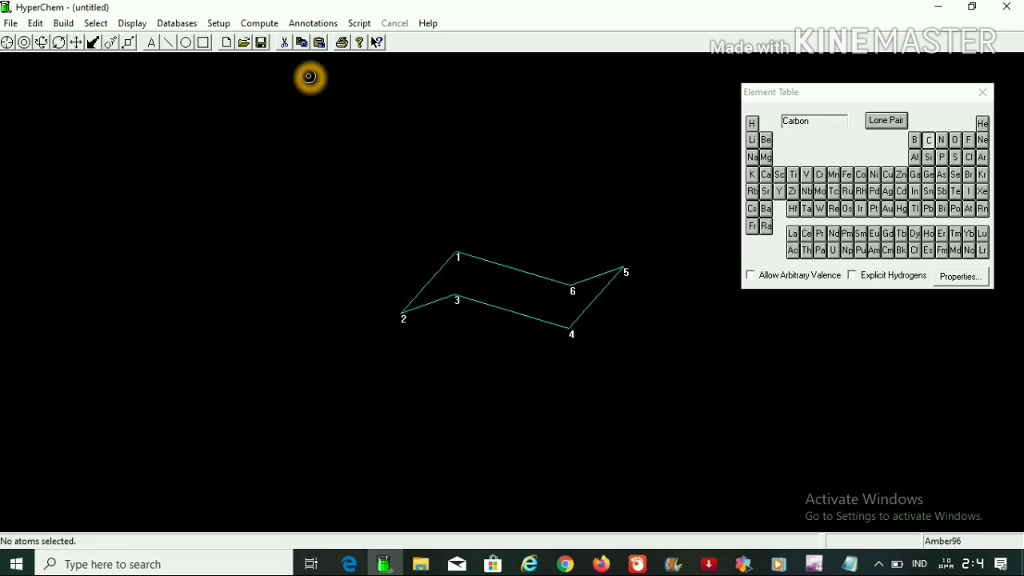
# - Run a Single Point calculation on the unoptimized chair conformation to obtain its energy
pyautogui.click(262, 24)
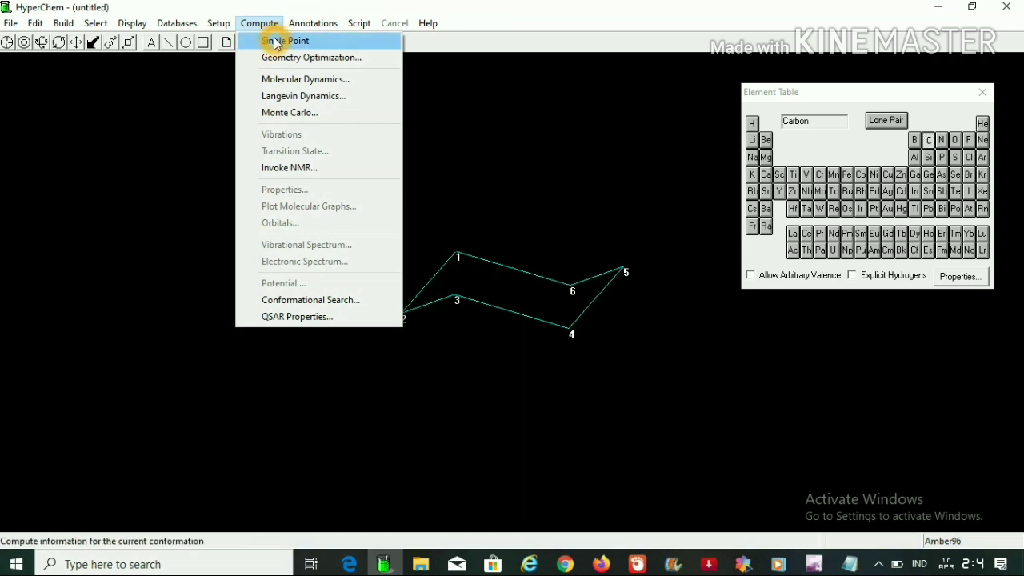
pyautogui.click(274, 42)
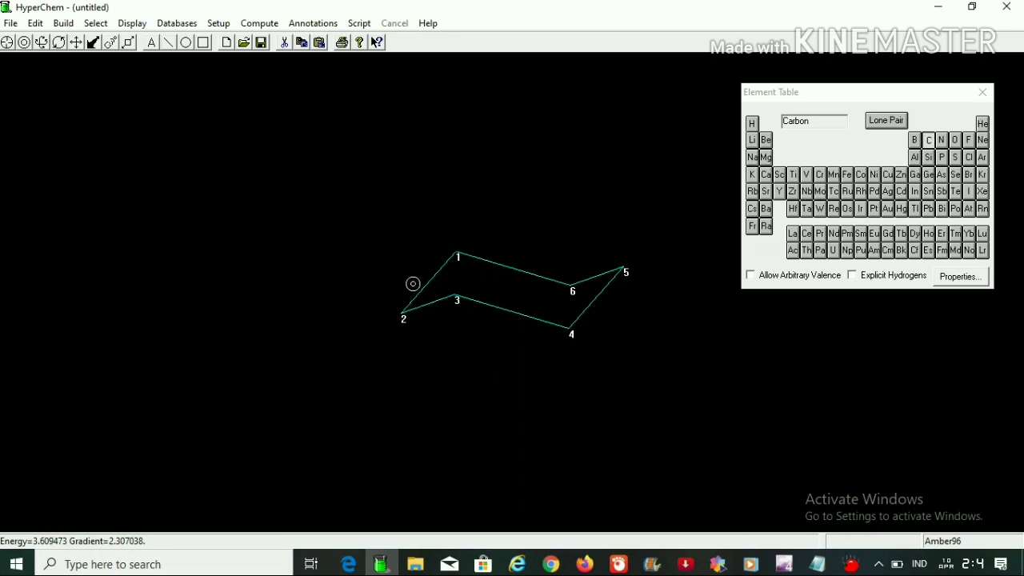
pyautogui.click(659, 249)
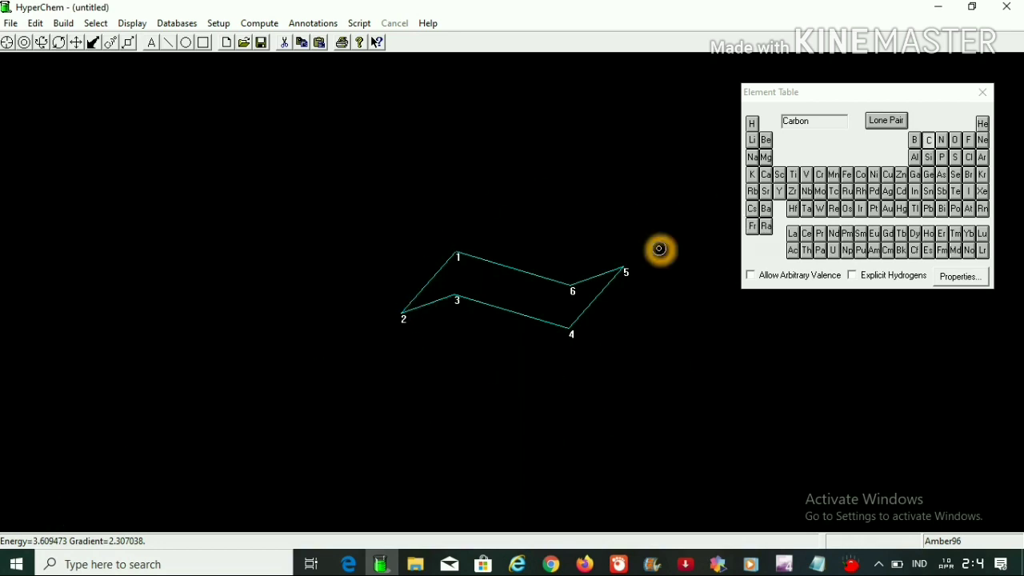
pyautogui.click(495, 191)
pyautogui.click(423, 206)
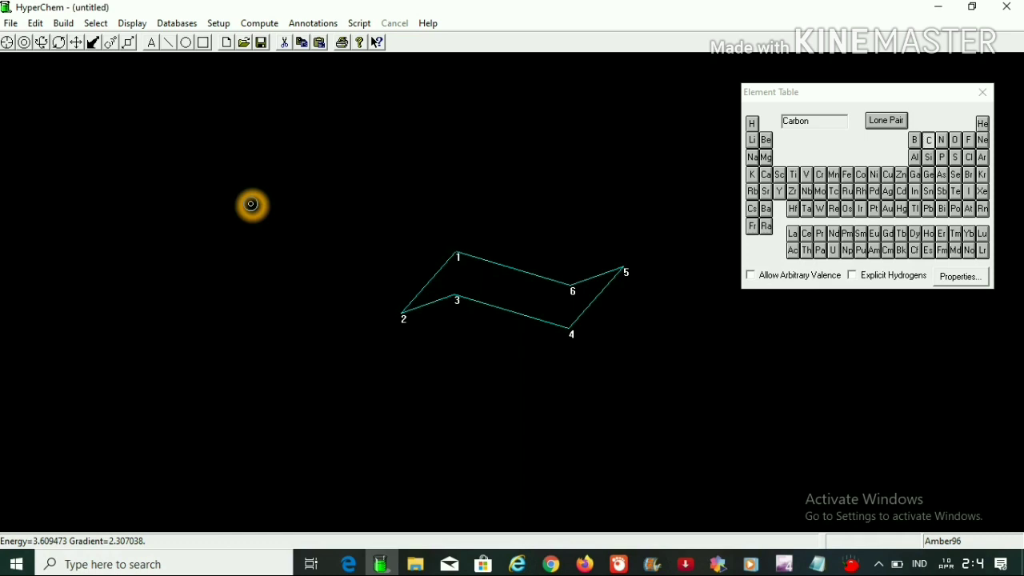
# - Set the molecular mechanics force field method to AMBER
pyautogui.click(220, 24)
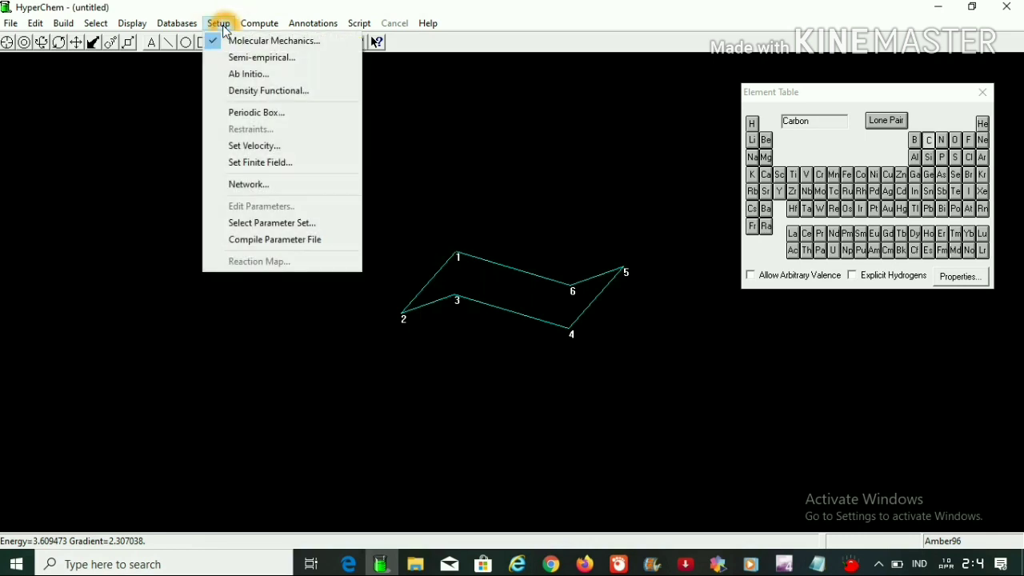
pyautogui.click(236, 40)
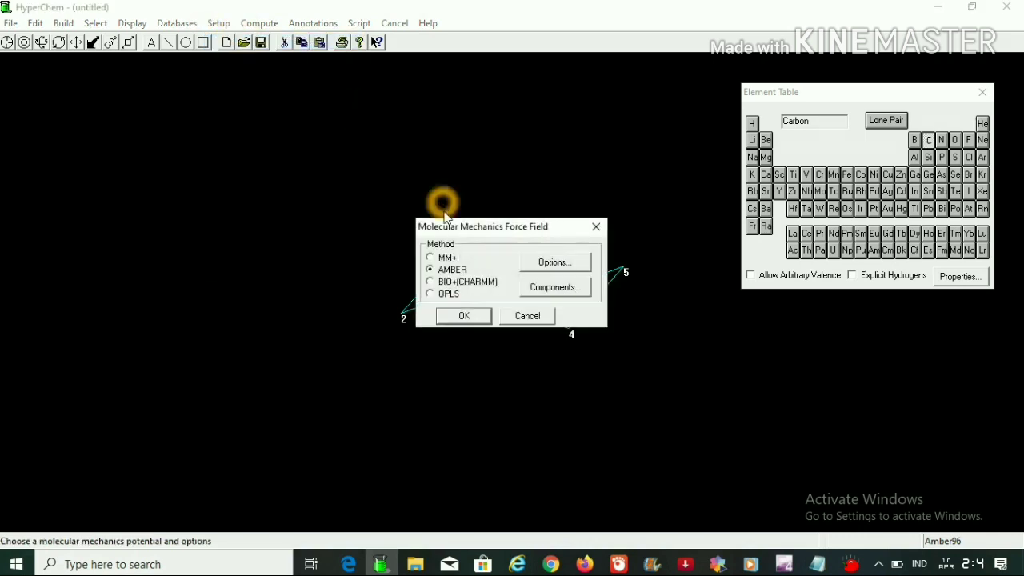
pyautogui.click(465, 316)
pyautogui.click(322, 136)
pyautogui.click(277, 103)
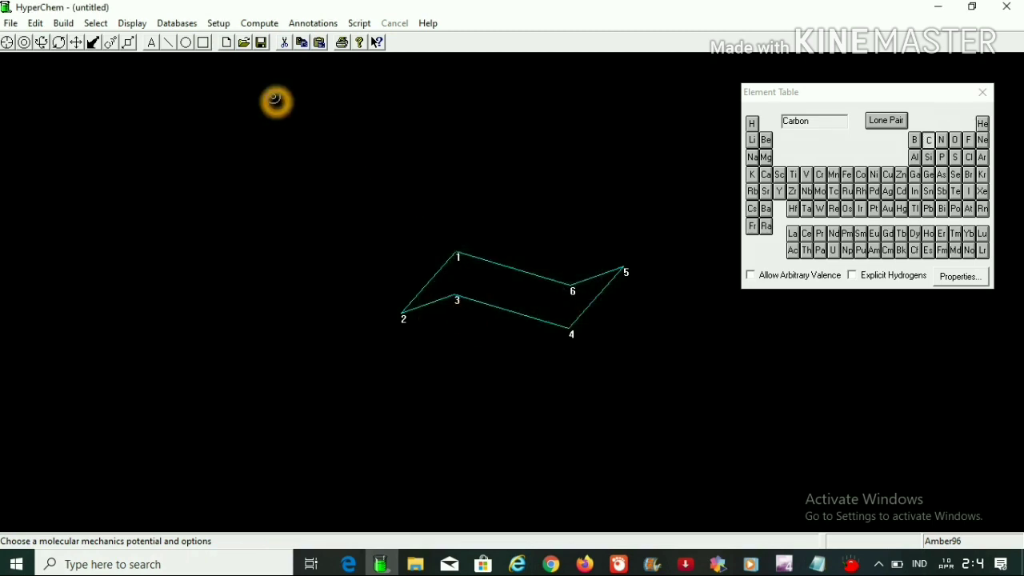
# - Optimize the chair geometry in vacuo with Polak-Ribiere, an RMS gradient of 0.1 kcal/(Å mol) and 270 maximum cycles
pyautogui.click(251, 25)
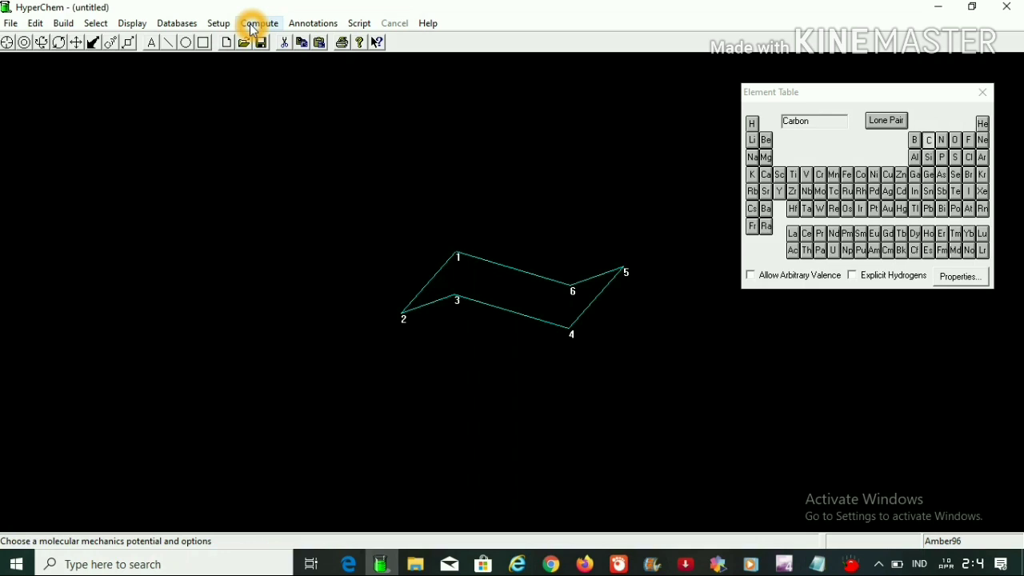
pyautogui.click(264, 27)
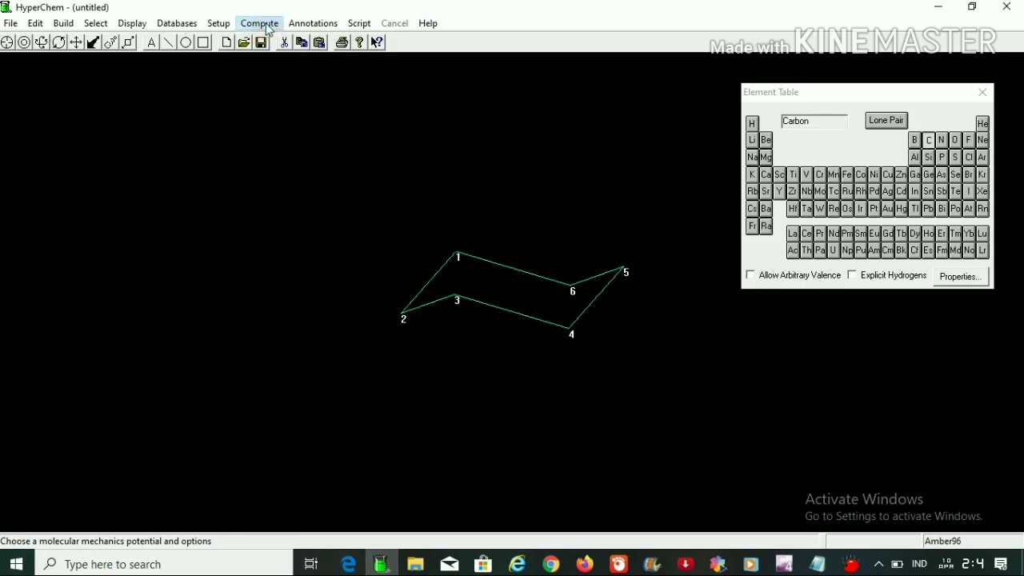
pyautogui.click(266, 27)
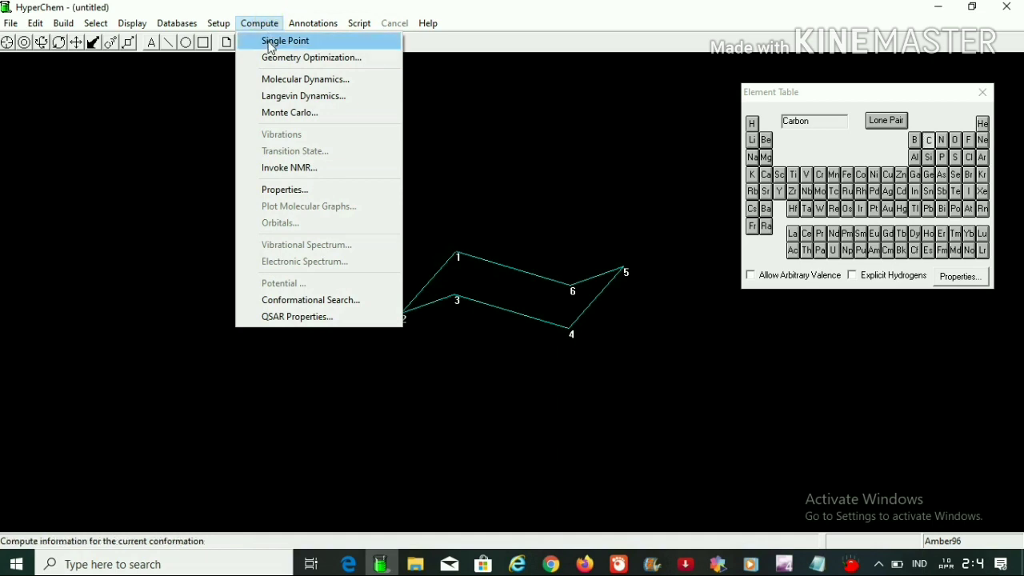
pyautogui.click(271, 58)
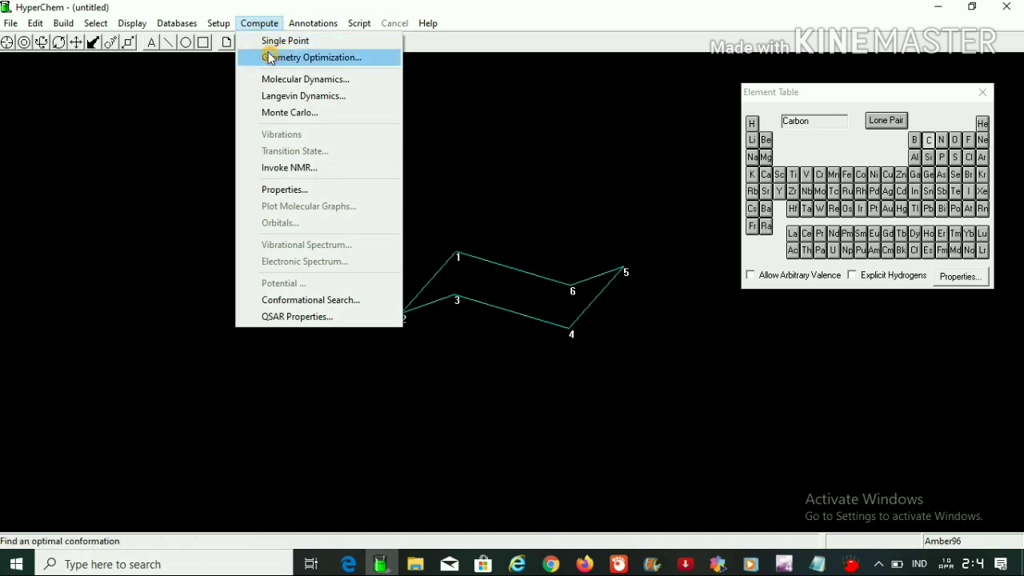
pyautogui.click(270, 58)
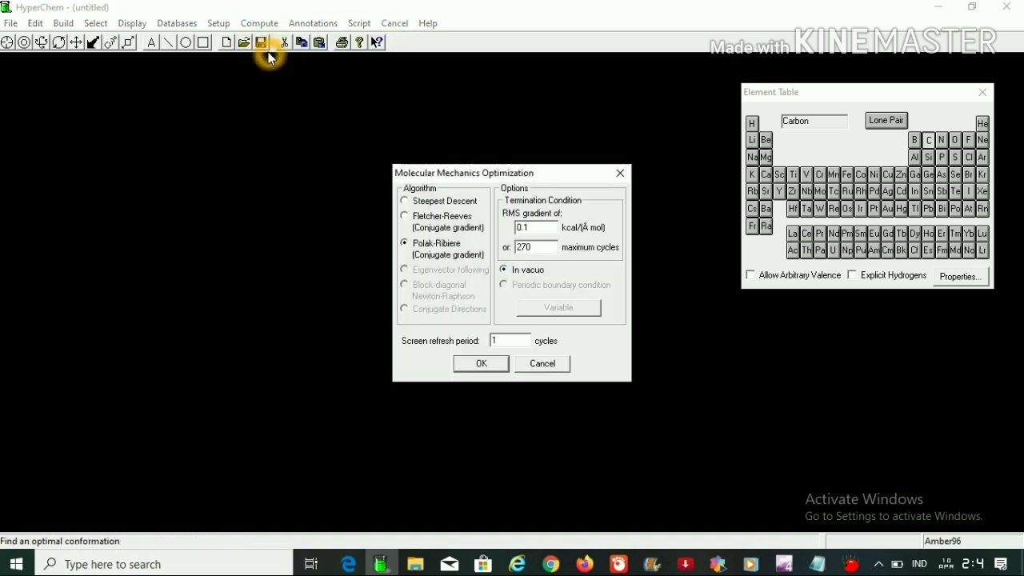
pyautogui.click(481, 364)
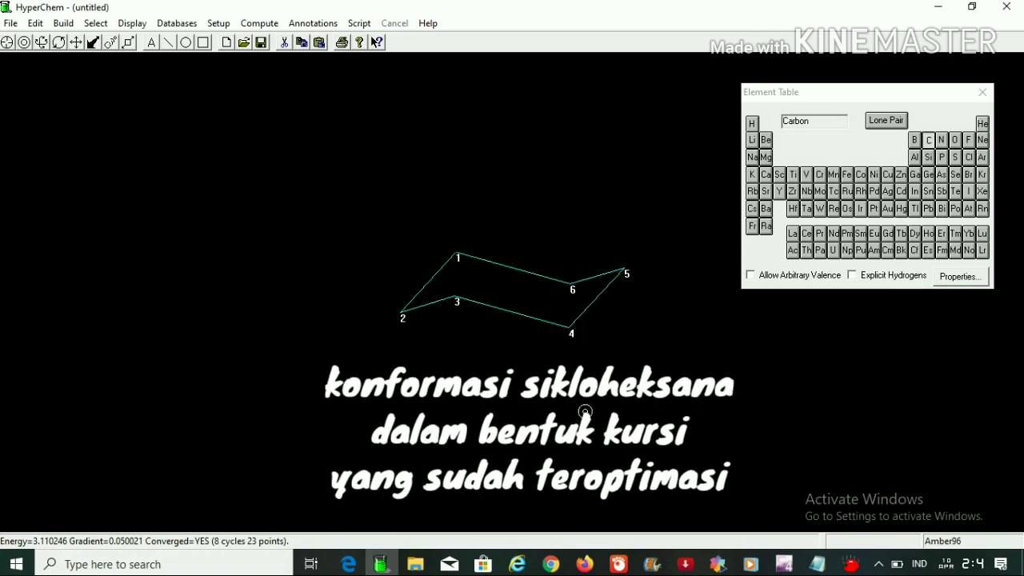
# - Measure the optimized chair's 1-2 bond distance, 1-2-3 angle and 1-2-3-4 torsion angle, and clear the selection
pyautogui.click(612, 336)
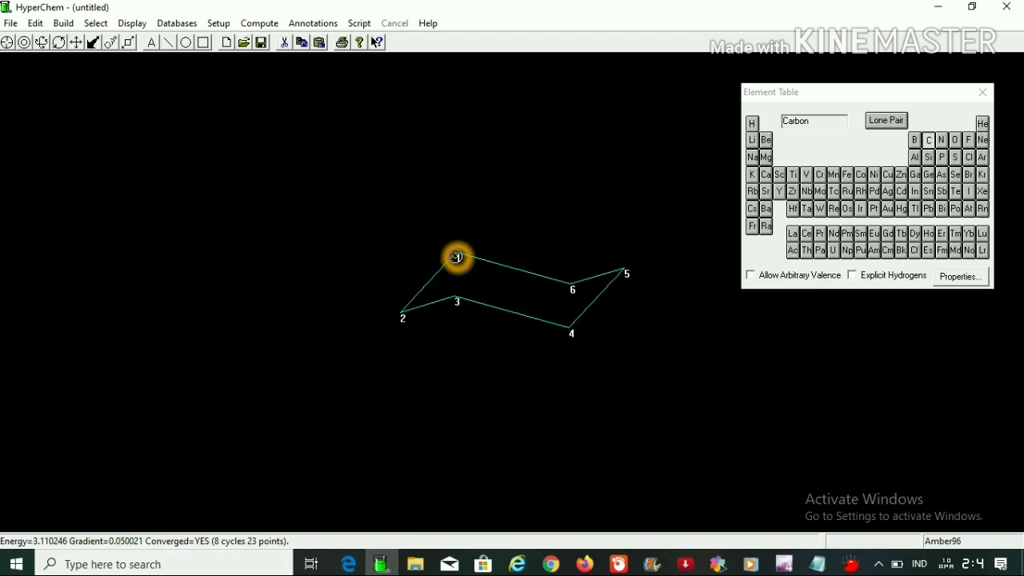
pyautogui.click(455, 256)
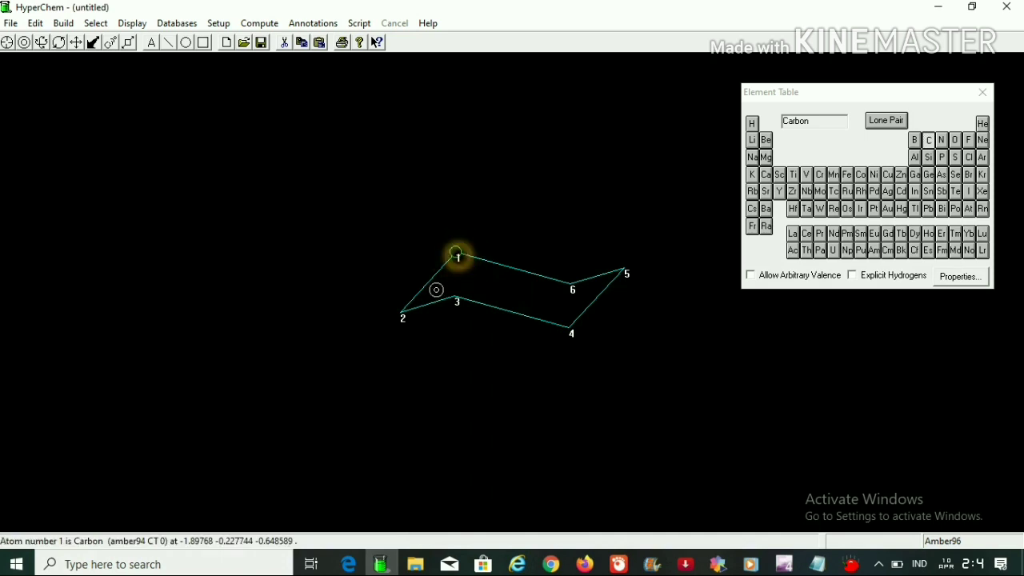
pyautogui.click(404, 315)
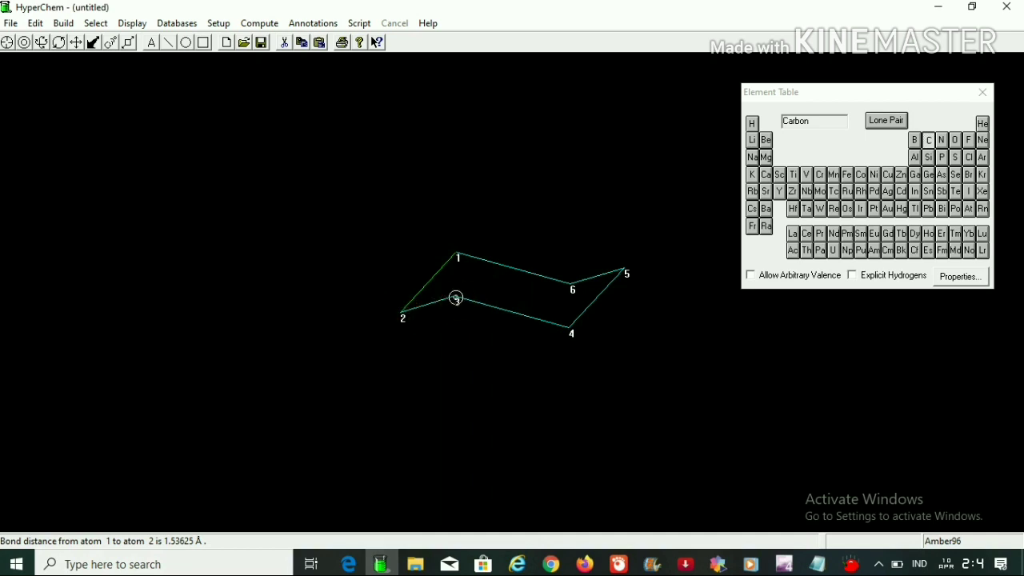
pyautogui.click(456, 299)
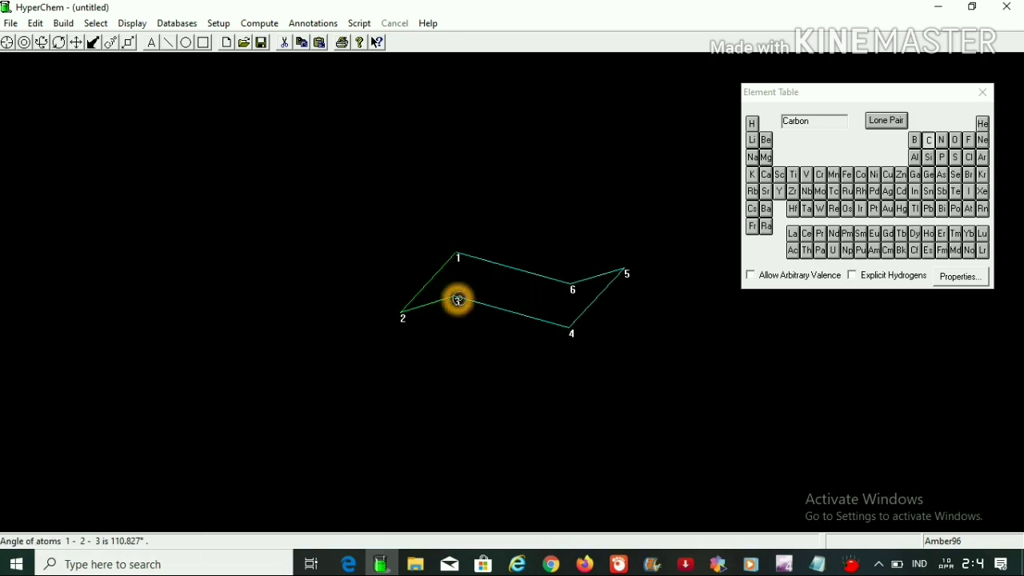
pyautogui.click(568, 330)
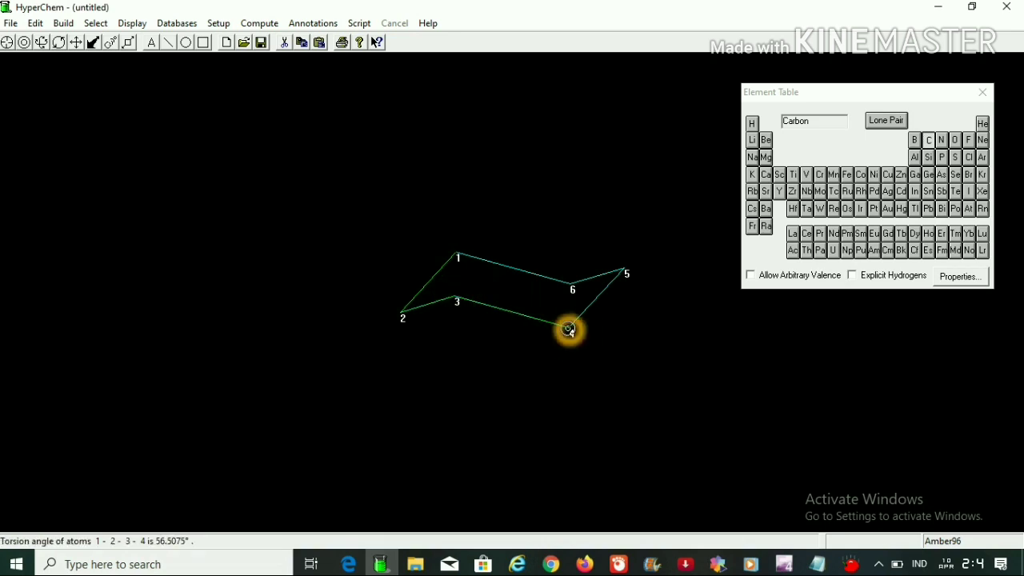
pyautogui.click(586, 241)
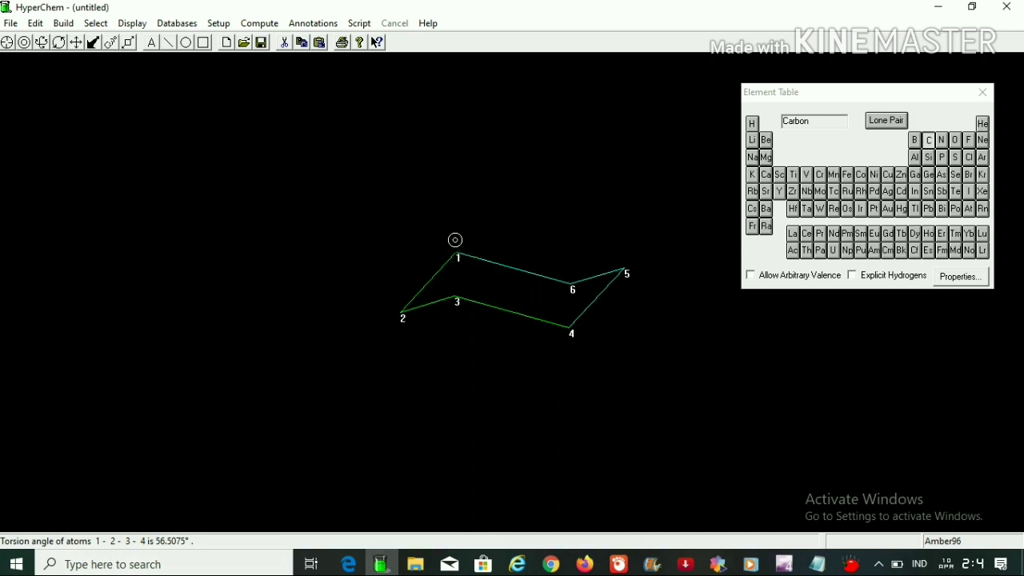
pyautogui.click(603, 324)
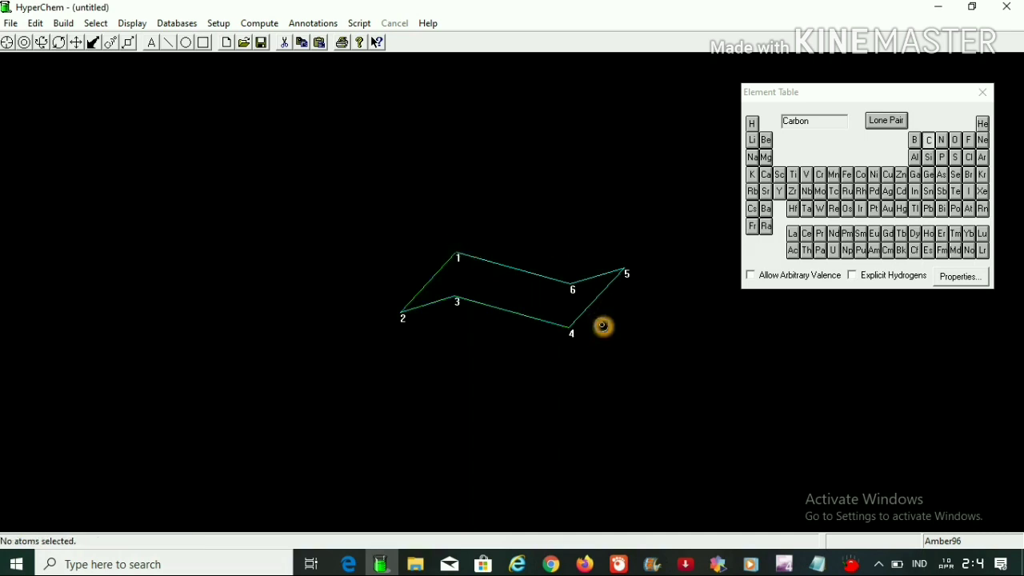
pyautogui.click(222, 201)
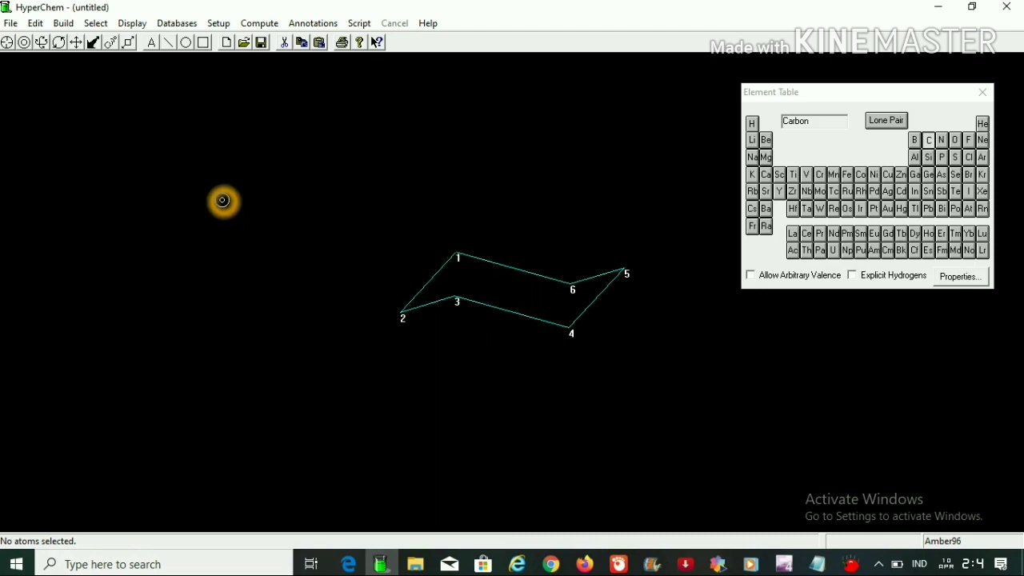
pyautogui.click(102, 117)
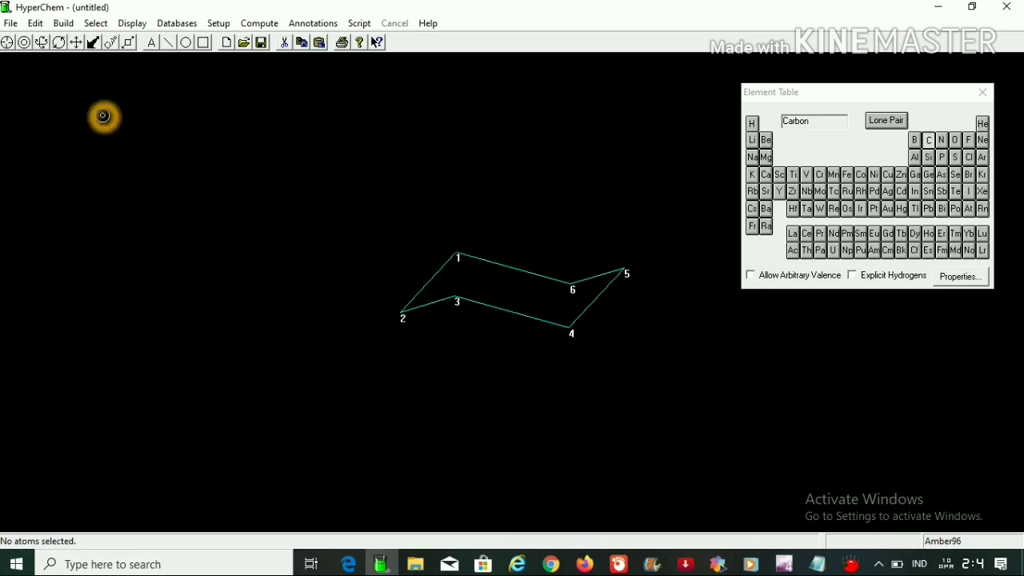
pyautogui.click(96, 23)
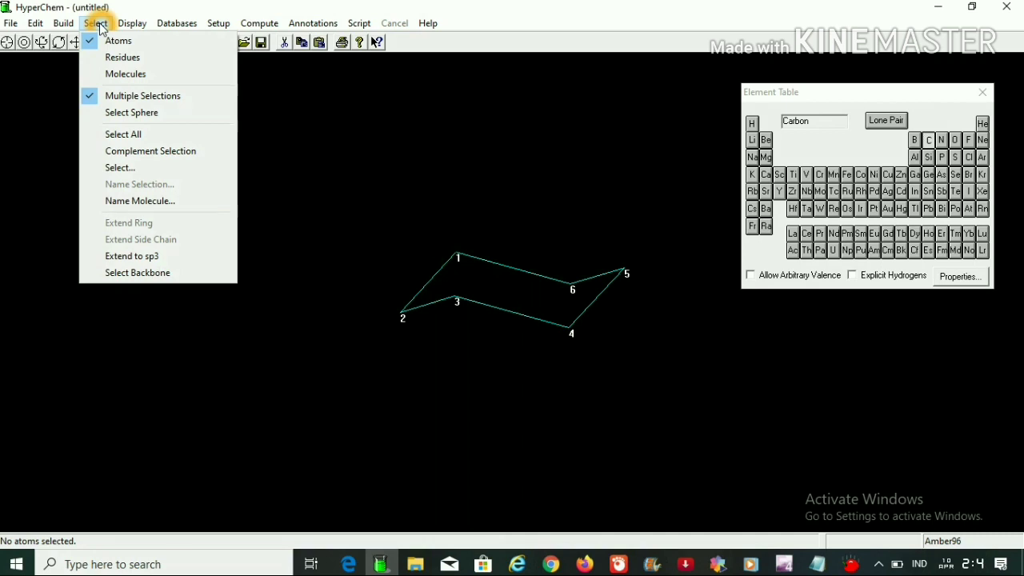
pyautogui.click(111, 93)
pyautogui.click(95, 23)
pyautogui.click(122, 96)
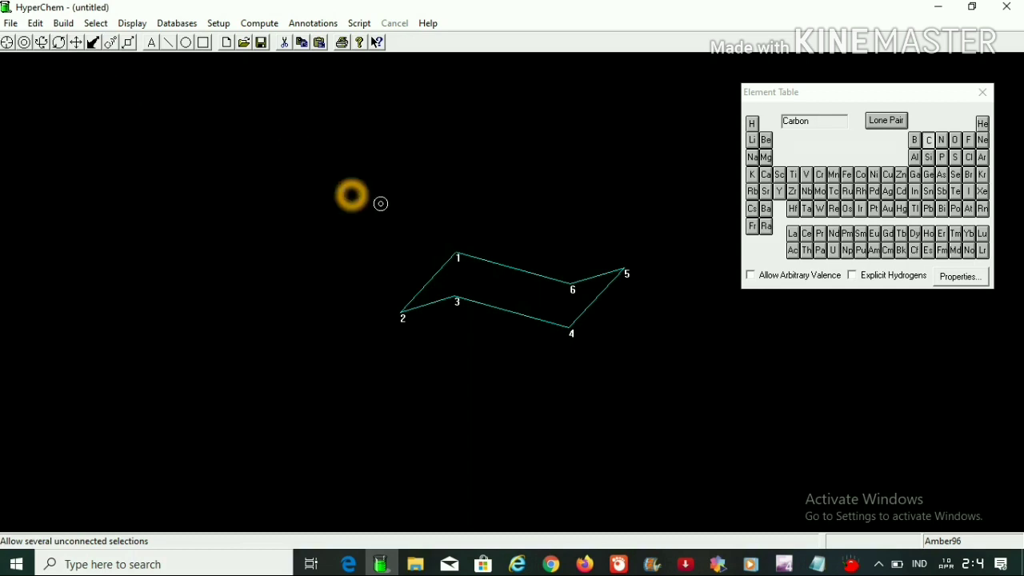
# - Select the 1-2 and 4-5 bonds of the optimized chair and name the selection PLANE
pyautogui.click(440, 266)
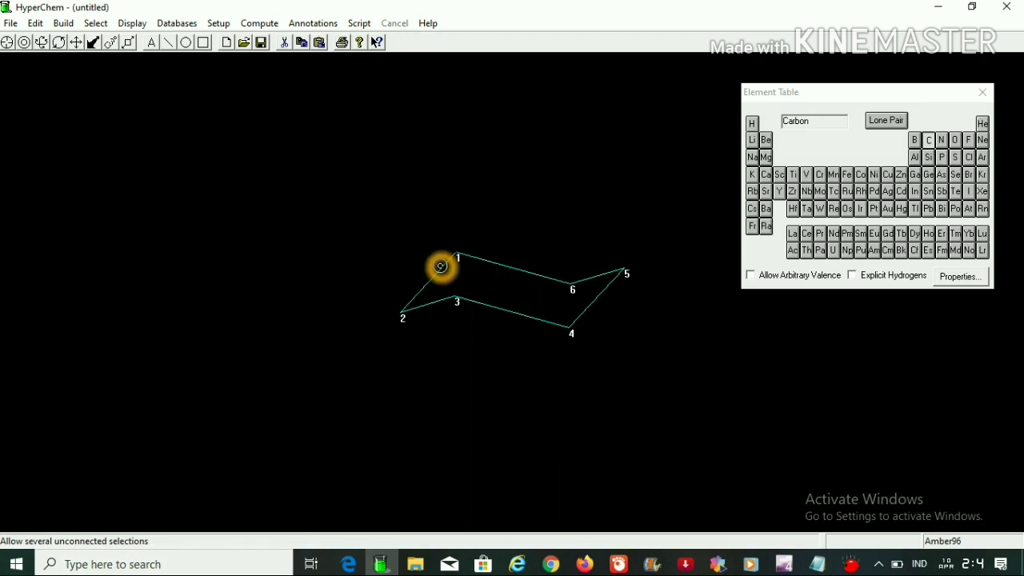
pyautogui.click(441, 269)
pyautogui.click(604, 323)
pyautogui.click(586, 310)
pyautogui.click(586, 309)
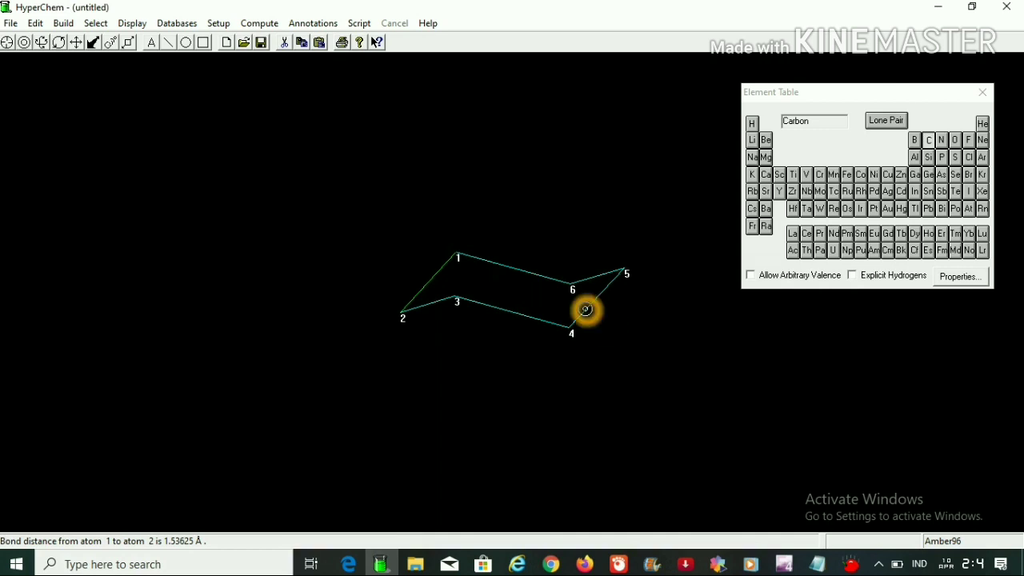
pyautogui.click(586, 309)
pyautogui.click(586, 310)
pyautogui.click(348, 149)
pyautogui.click(133, 95)
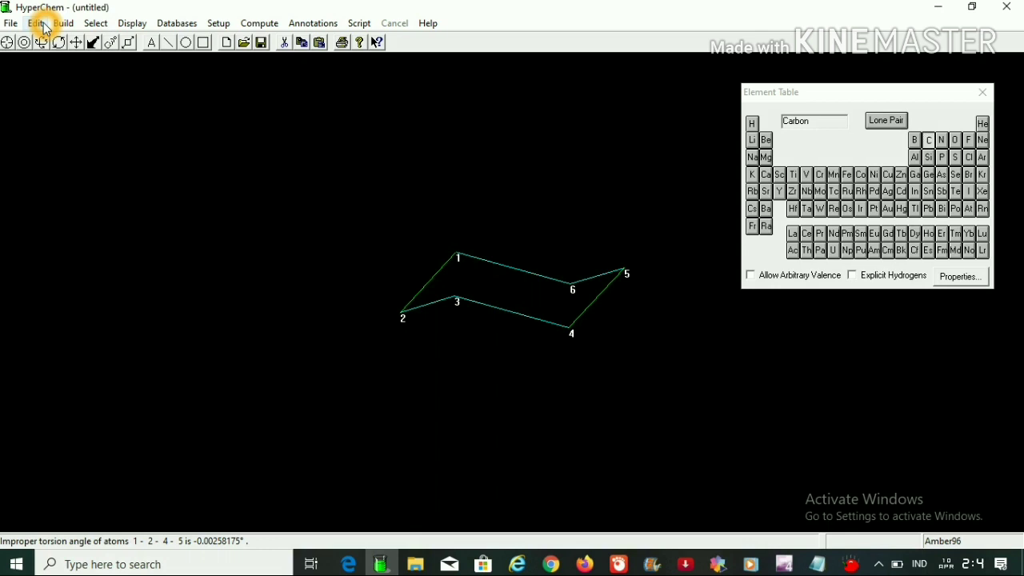
pyautogui.click(94, 24)
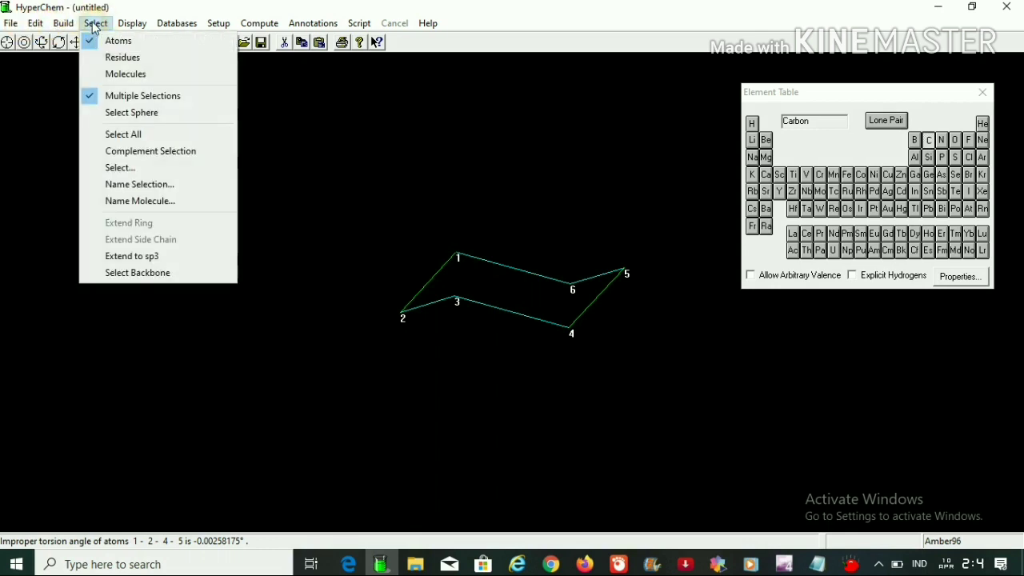
pyautogui.click(128, 184)
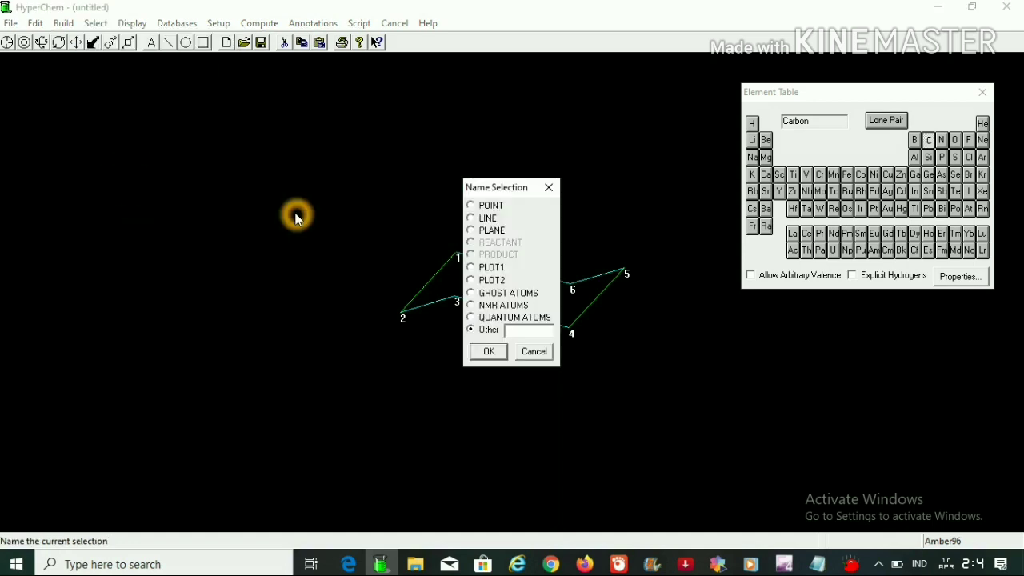
pyautogui.click(484, 231)
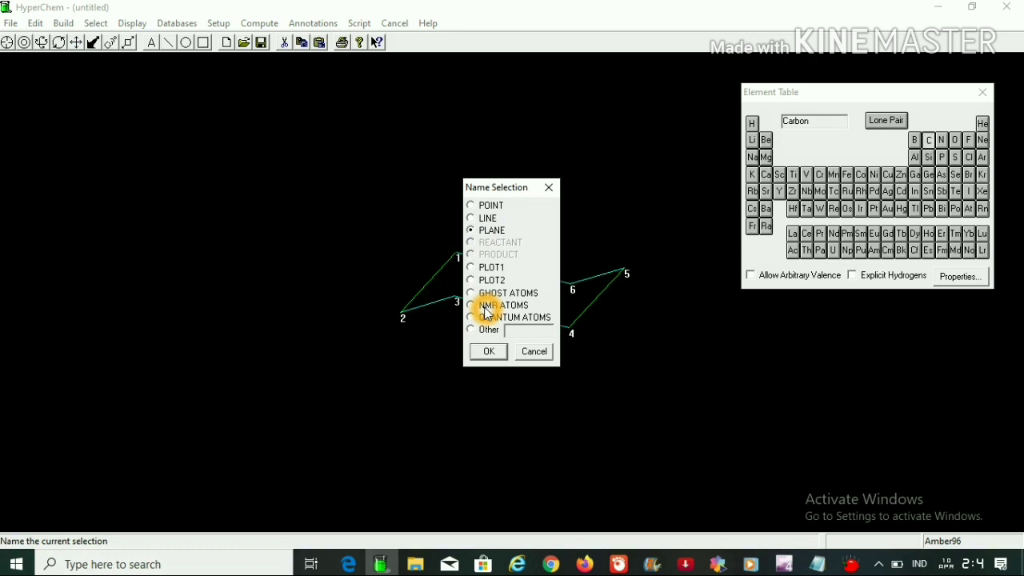
pyautogui.click(490, 352)
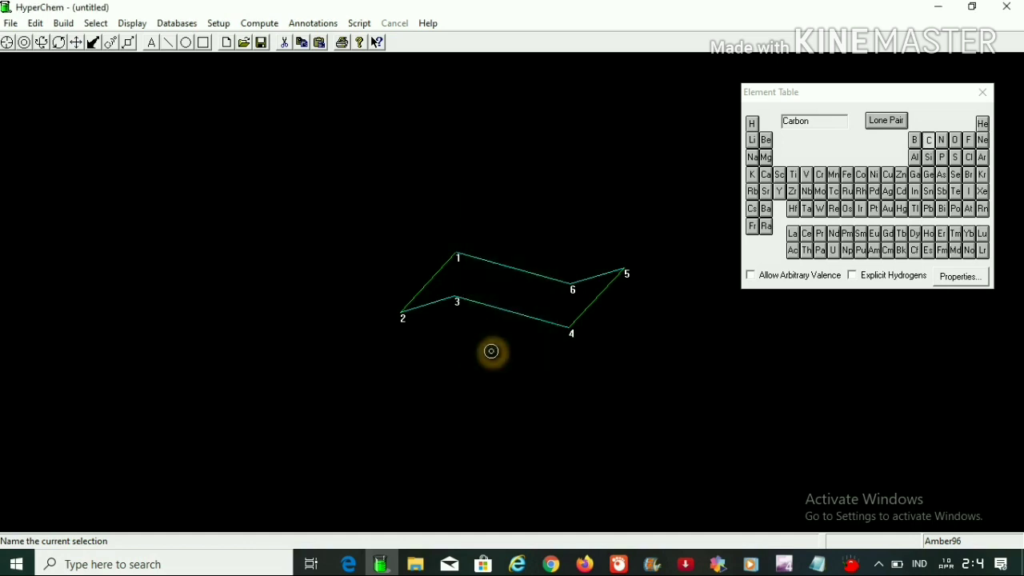
# - Replace the selection with atoms 1, 2 and 3 and reflect them through PLANE to form the boat conformation
pyautogui.click(587, 368)
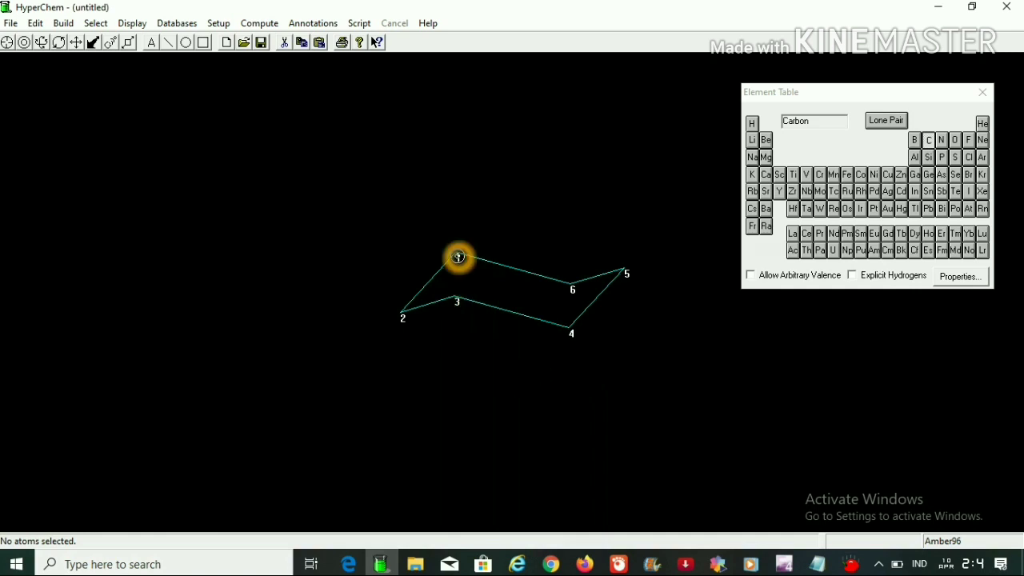
pyautogui.click(457, 256)
pyautogui.click(403, 312)
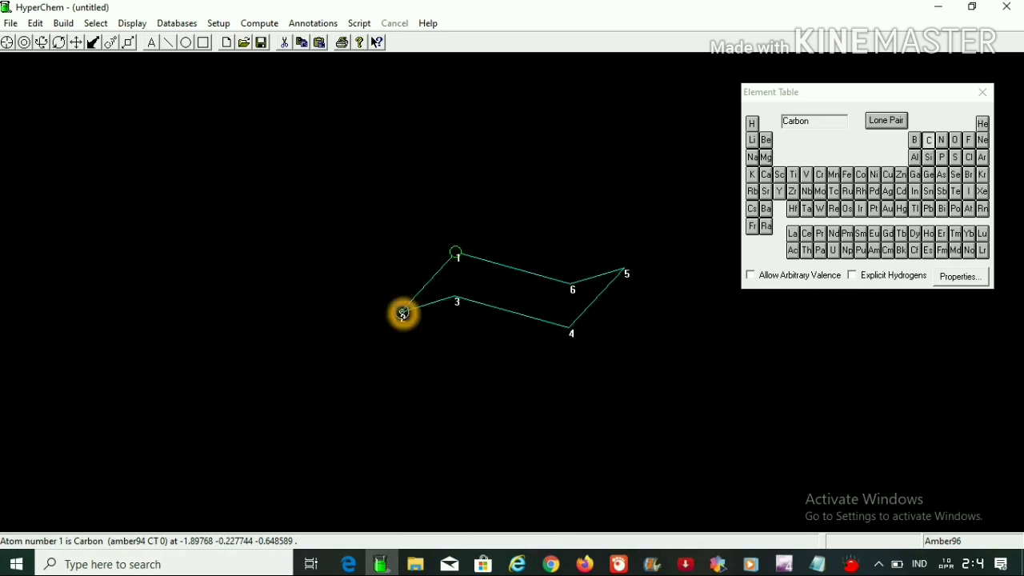
pyautogui.click(456, 300)
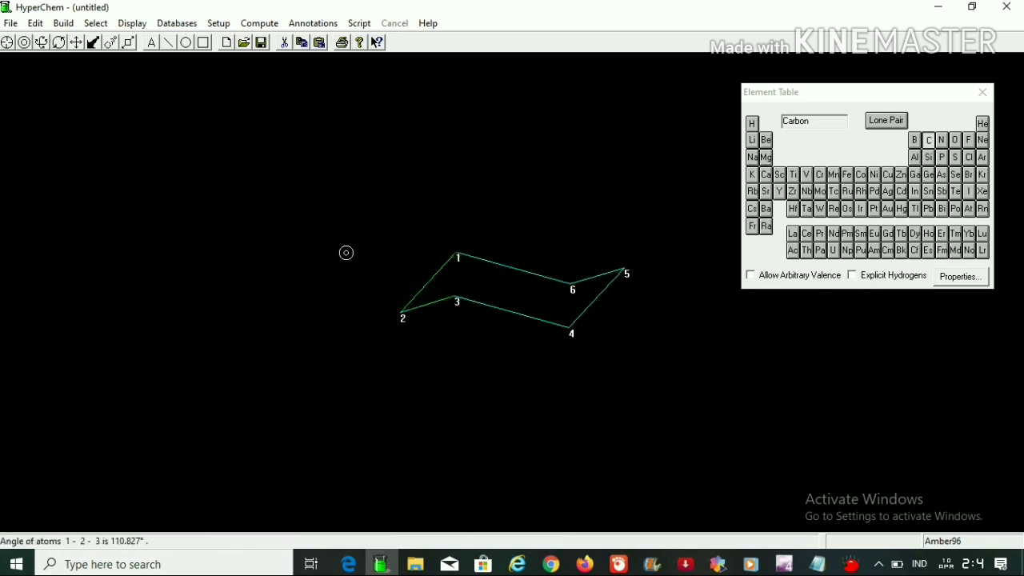
pyautogui.click(37, 24)
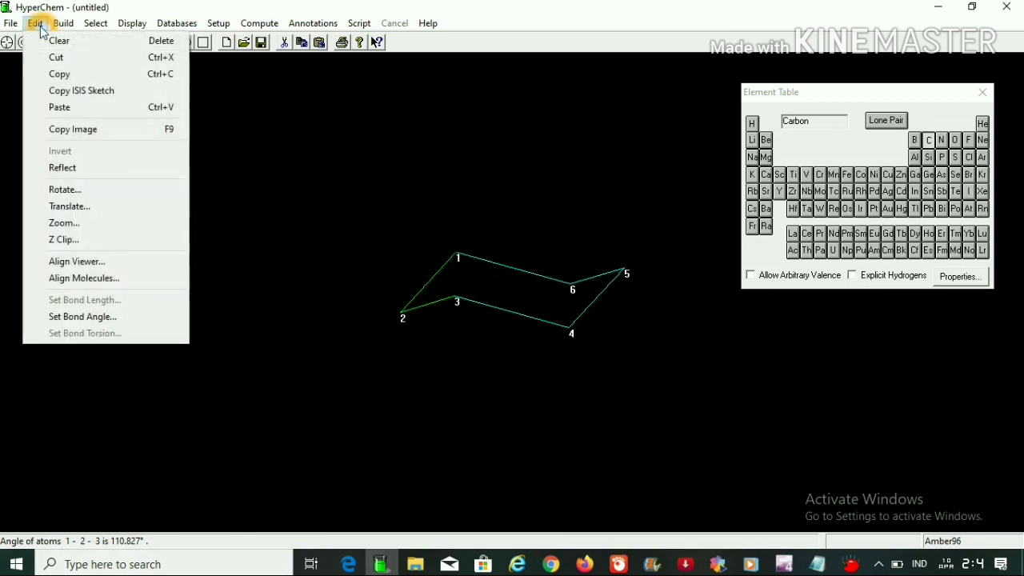
pyautogui.click(65, 168)
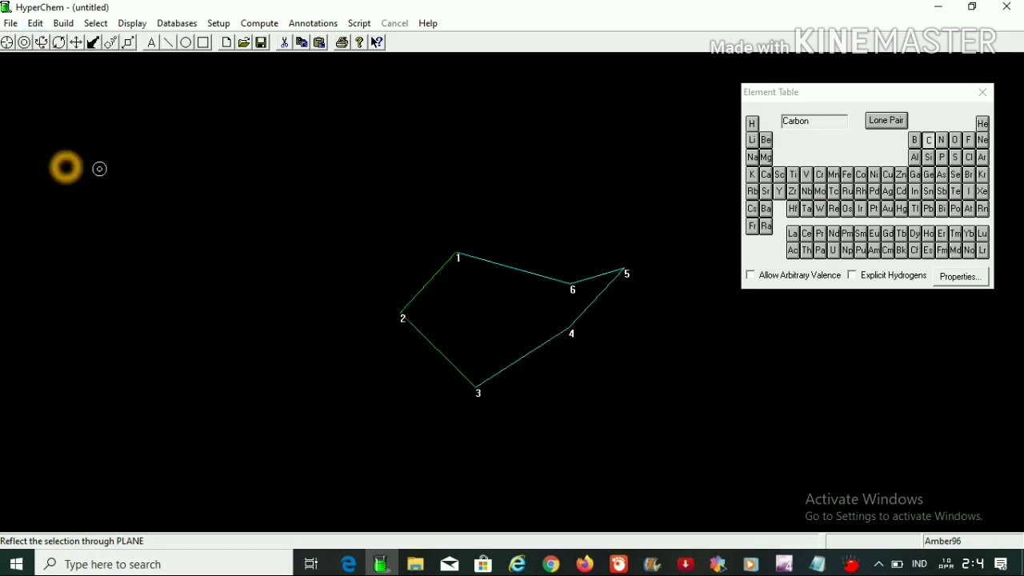
# - Rotate the reflected ring out of plane to examine its boat shape, ending on a side view with atoms 3 and 6 raised
pyautogui.click(43, 46)
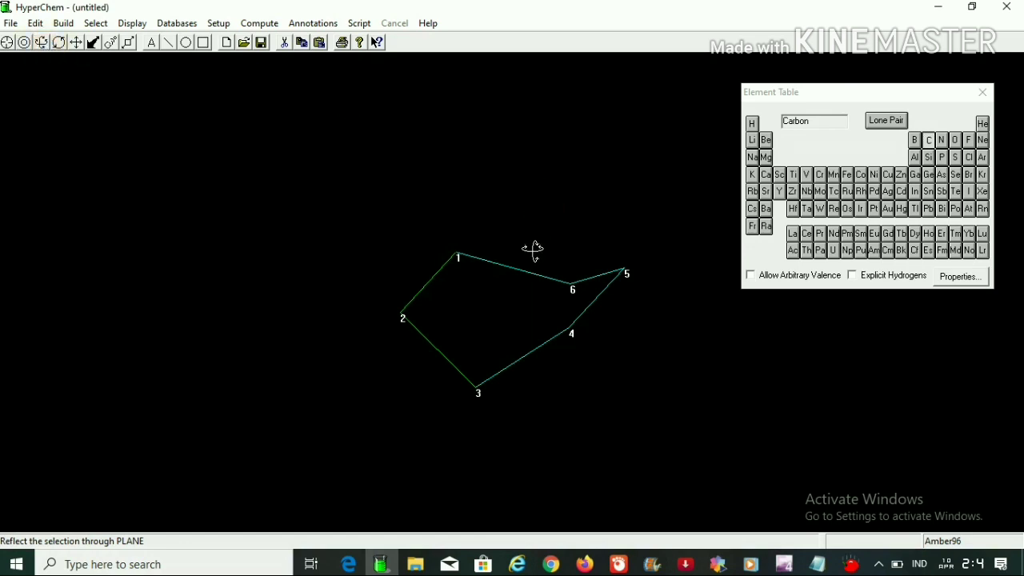
pyautogui.moveTo(533, 250); pyautogui.dragTo(621, 322)
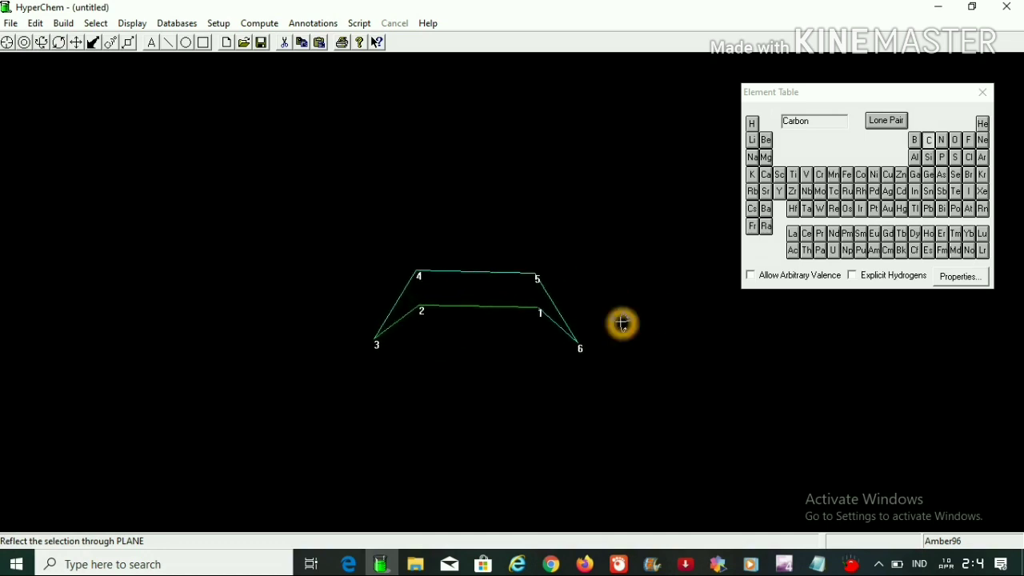
pyautogui.moveTo(520, 343); pyautogui.dragTo(512, 284)
pyautogui.moveTo(504, 395); pyautogui.dragTo(621, 338)
pyautogui.moveTo(535, 334); pyautogui.dragTo(516, 342)
pyautogui.moveTo(510, 225); pyautogui.dragTo(615, 356)
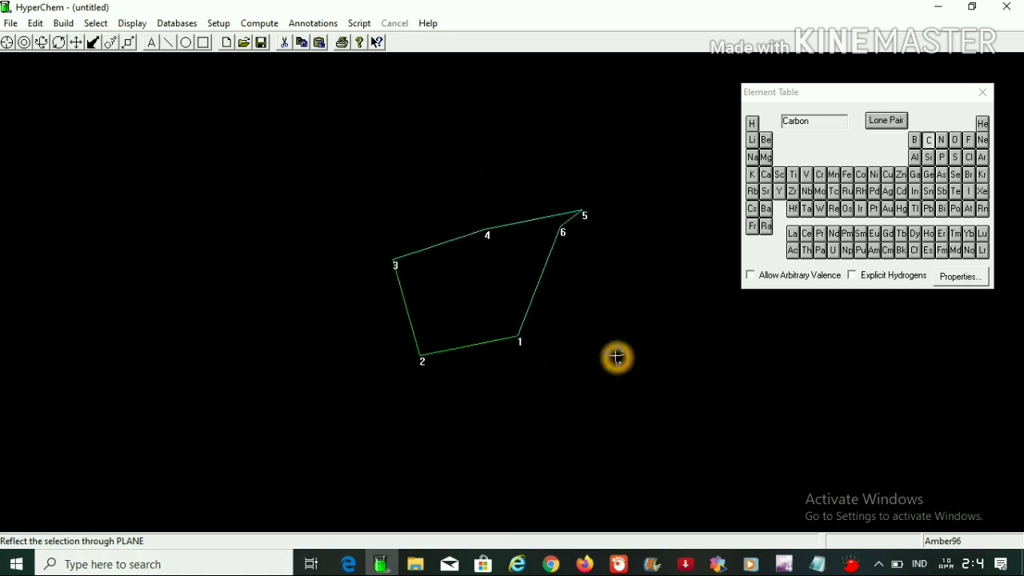
pyautogui.moveTo(489, 258); pyautogui.dragTo(623, 298)
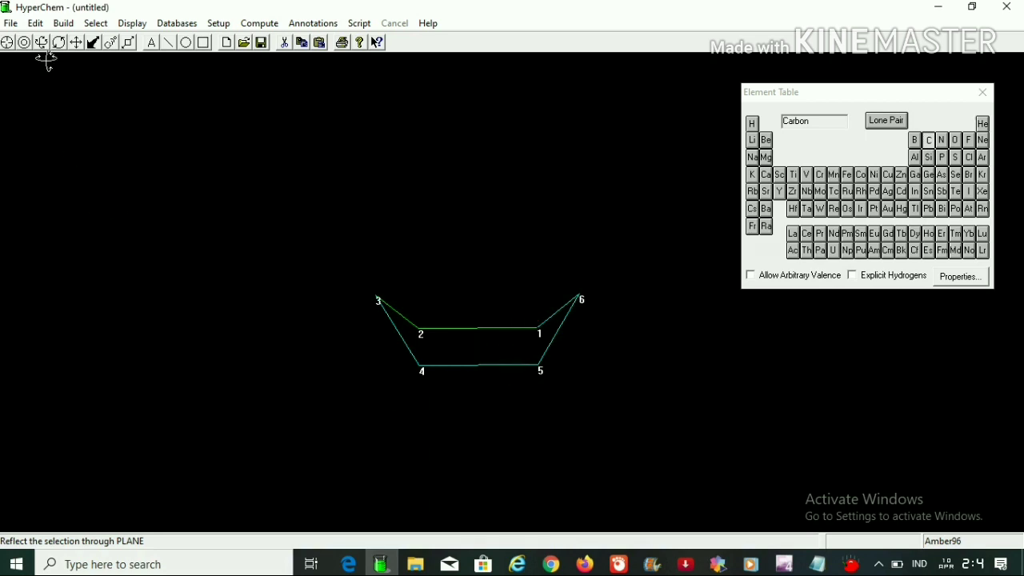
# - Measure the boat's 1-2 bond distance, 1-2-3 angle and 1-2-3-4 torsion angle, and deselect all atoms
pyautogui.click(24, 46)
pyautogui.moveTo(197, 156)
pyautogui.mouseDown()
pyautogui.moveTo(375, 232)
pyautogui.moveTo(543, 347)
pyautogui.mouseUp()
pyautogui.click(590, 348)
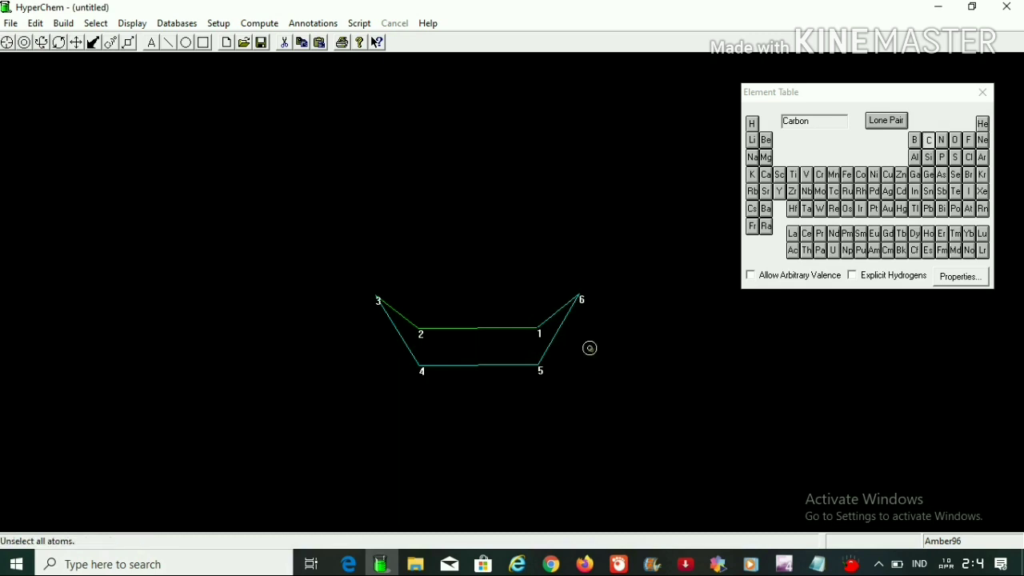
pyautogui.click(539, 330)
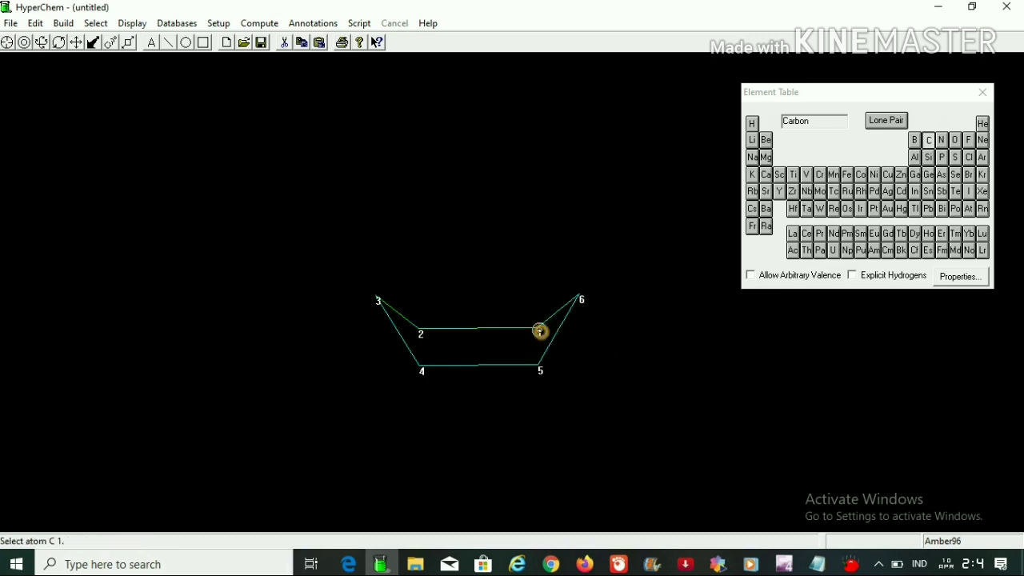
pyautogui.click(423, 330)
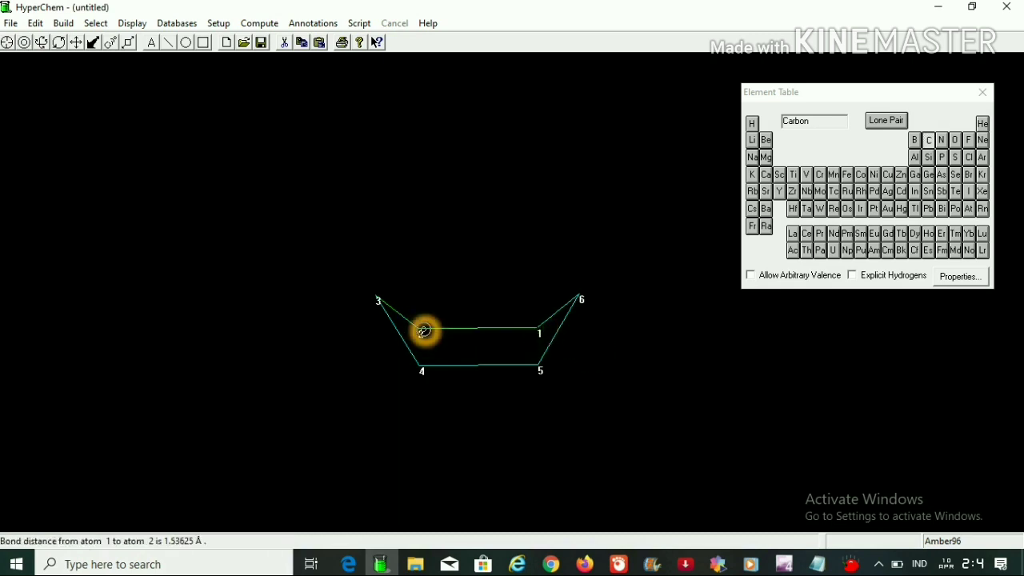
pyautogui.click(599, 381)
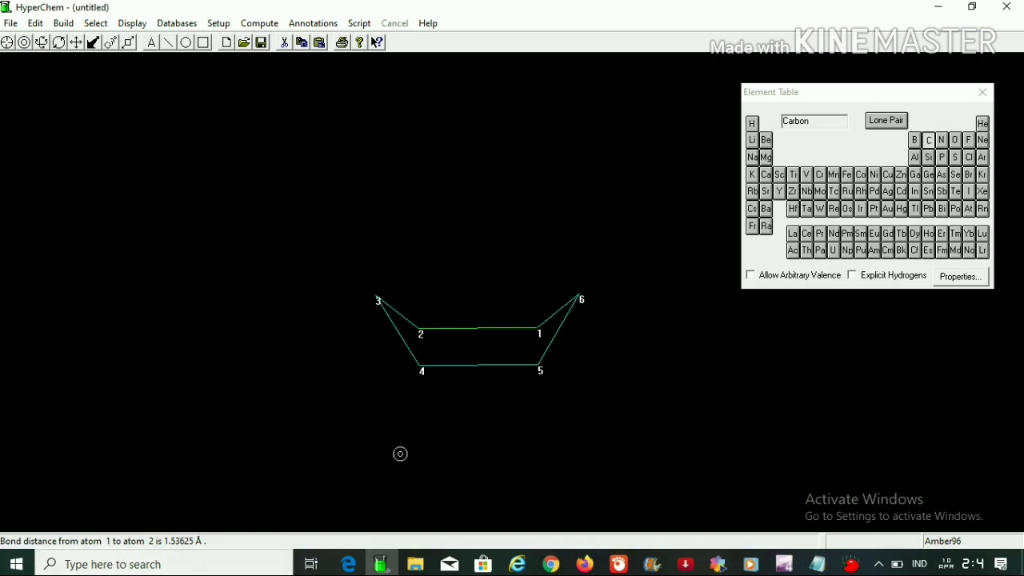
pyautogui.click(377, 298)
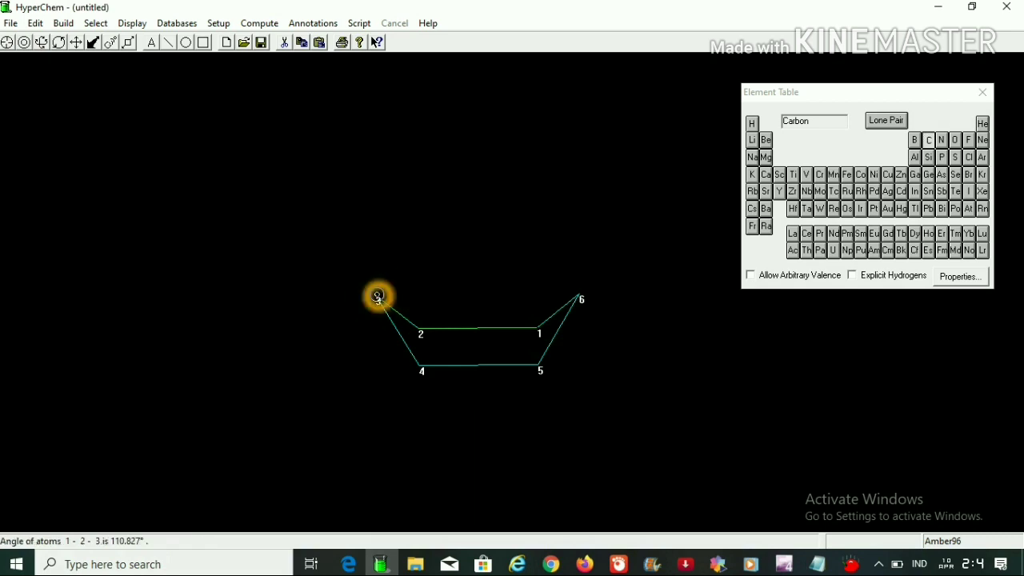
pyautogui.click(419, 366)
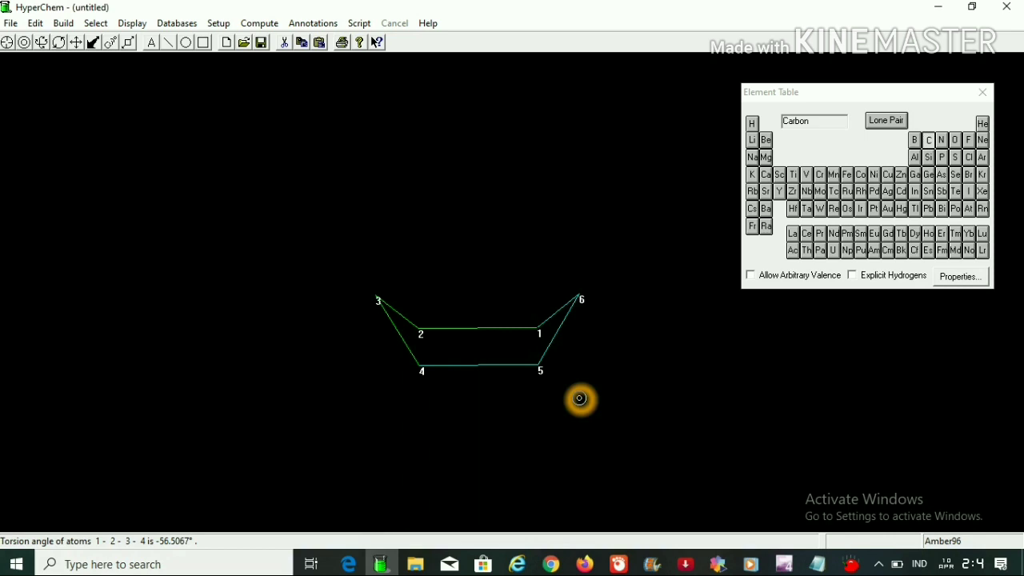
pyautogui.click(595, 358)
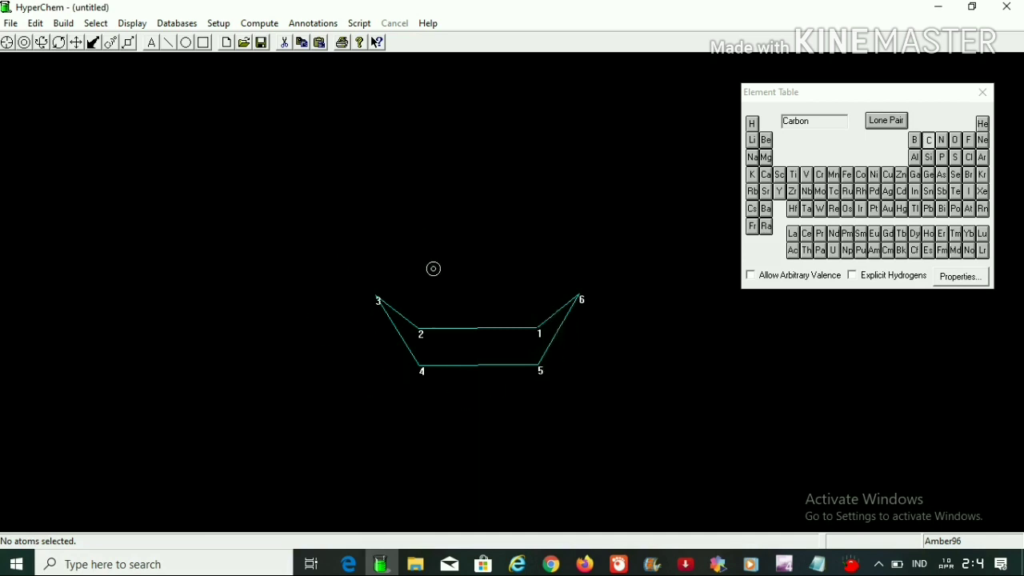
pyautogui.click(500, 254)
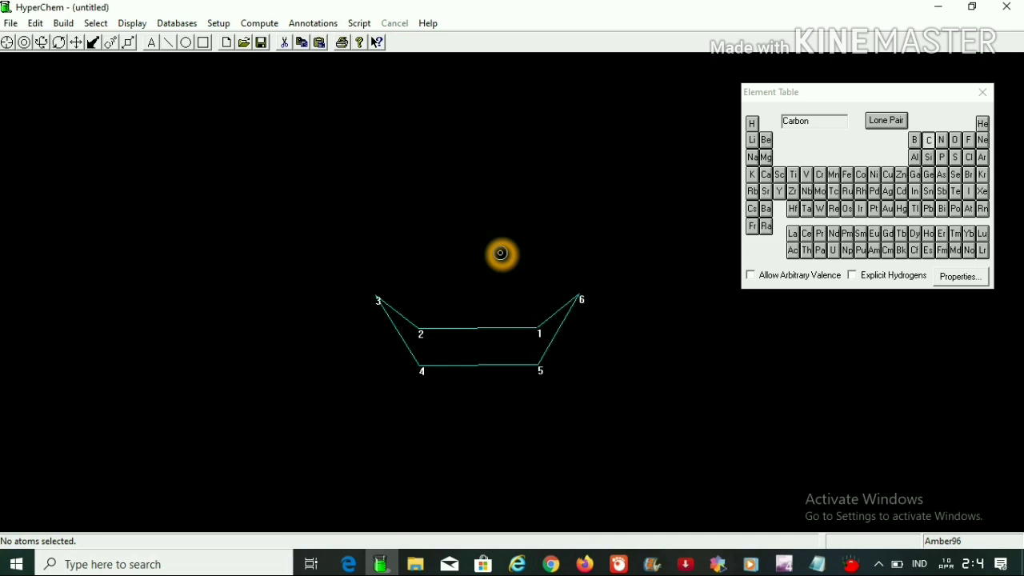
# - Measure the distance between hydrogens 16 and 14 of the boat with the hydrogens temporarily shown
pyautogui.click(467, 197)
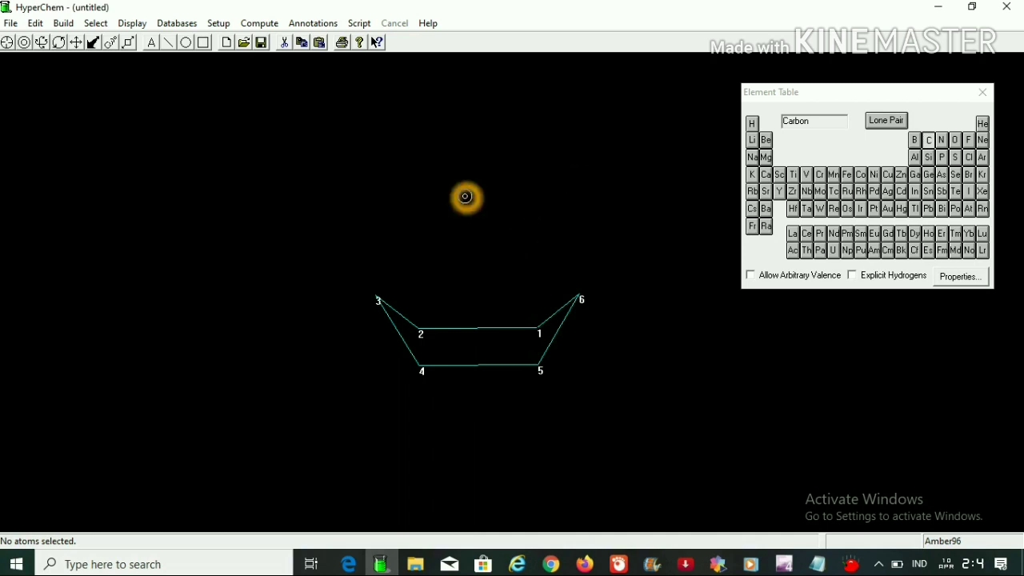
pyautogui.click(265, 191)
pyautogui.click(194, 45)
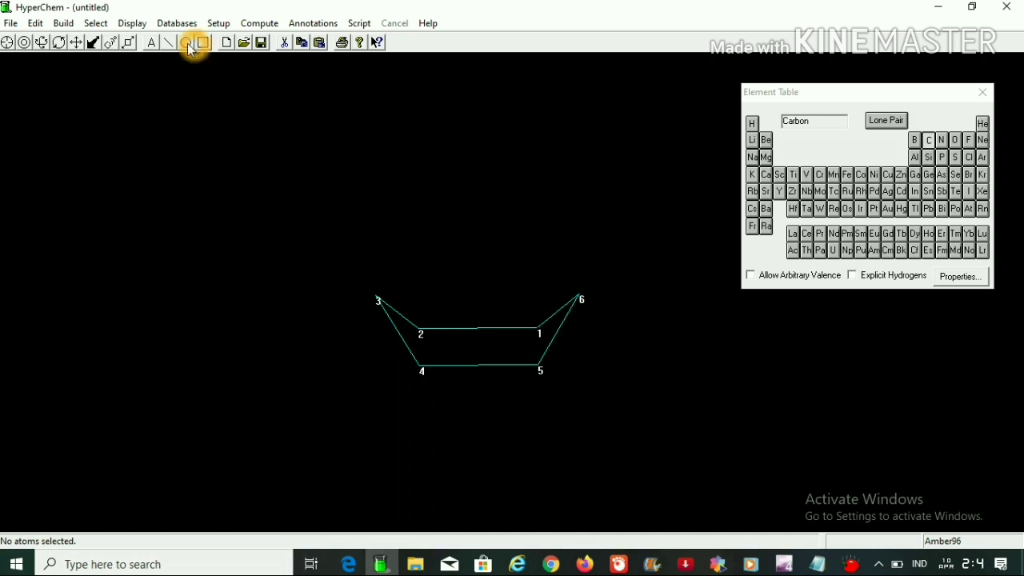
pyautogui.click(132, 23)
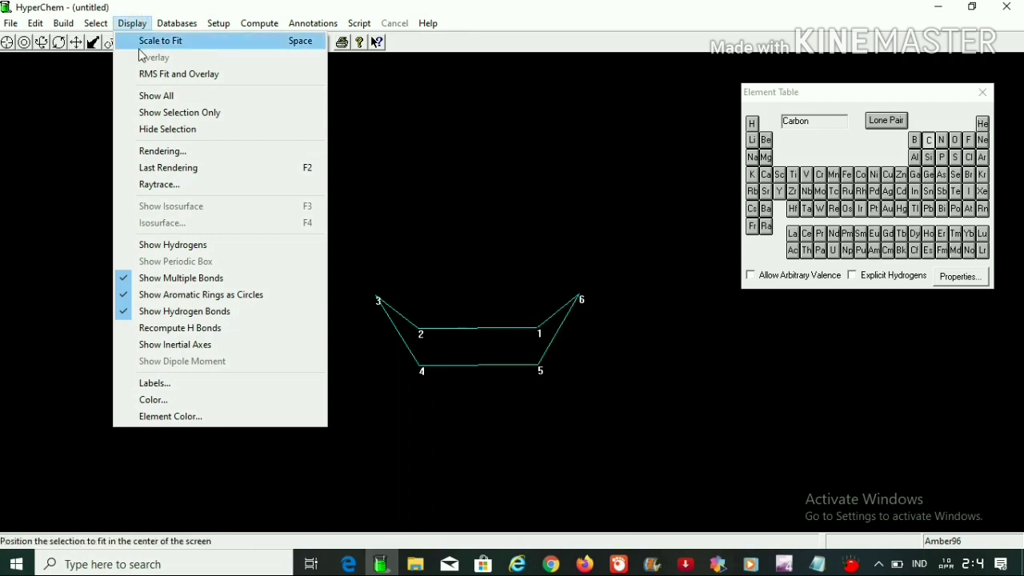
pyautogui.click(141, 246)
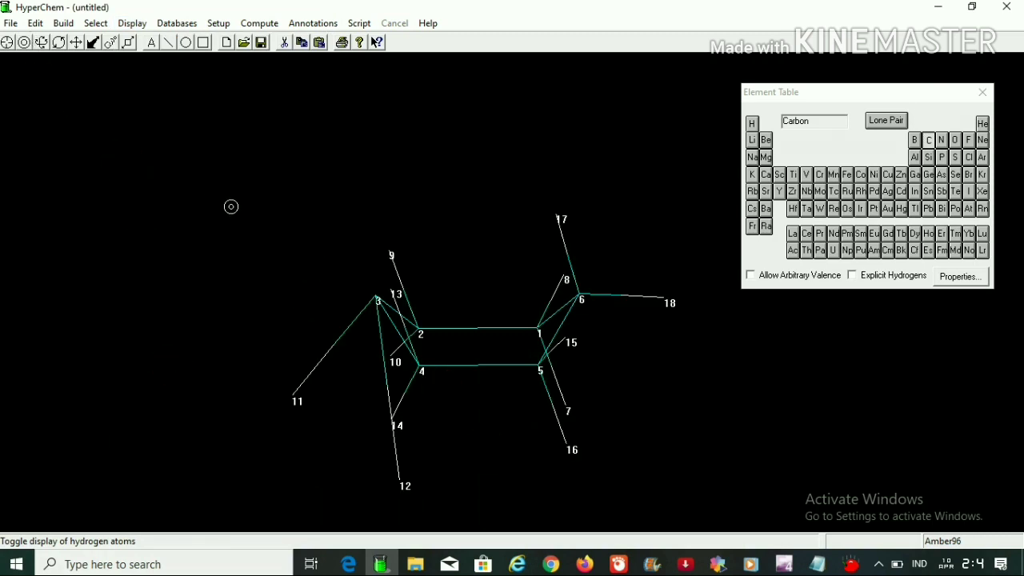
pyautogui.click(569, 448)
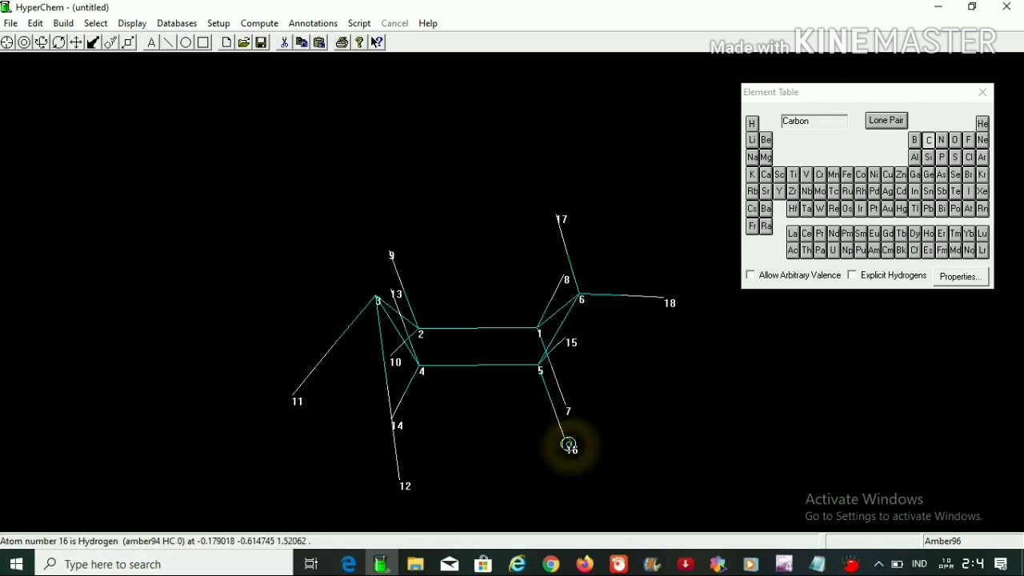
pyautogui.click(395, 423)
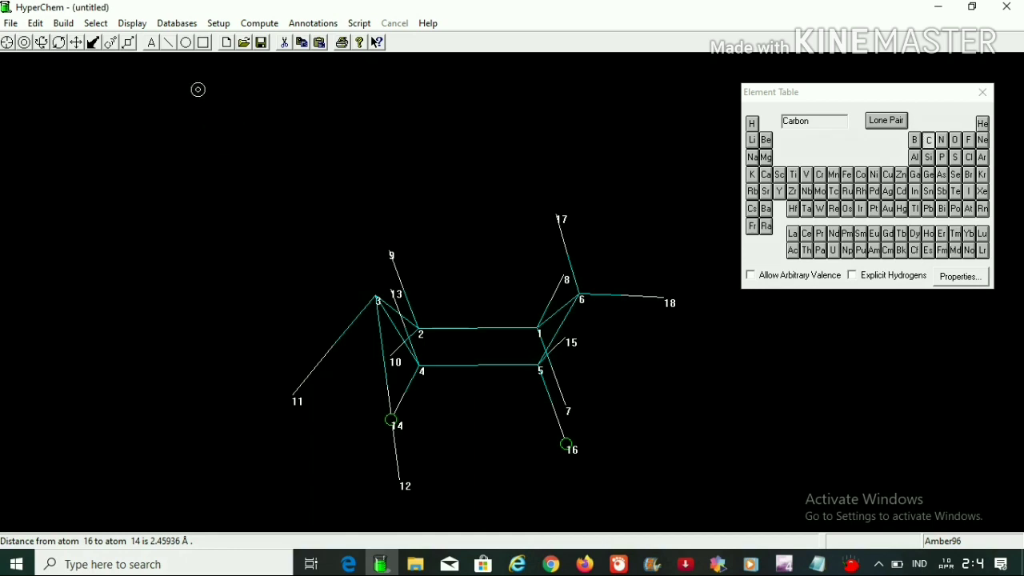
pyautogui.click(132, 23)
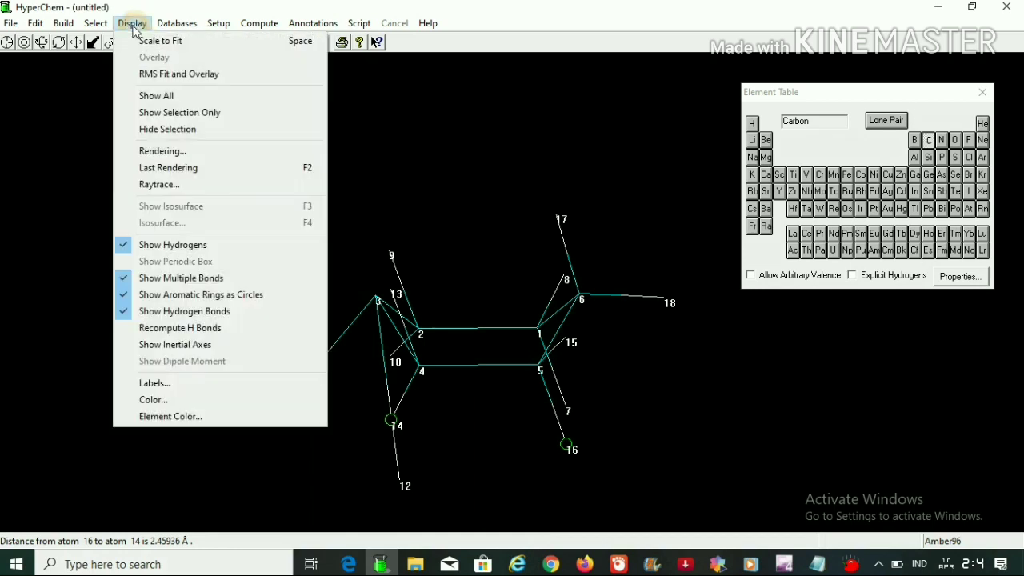
pyautogui.click(153, 245)
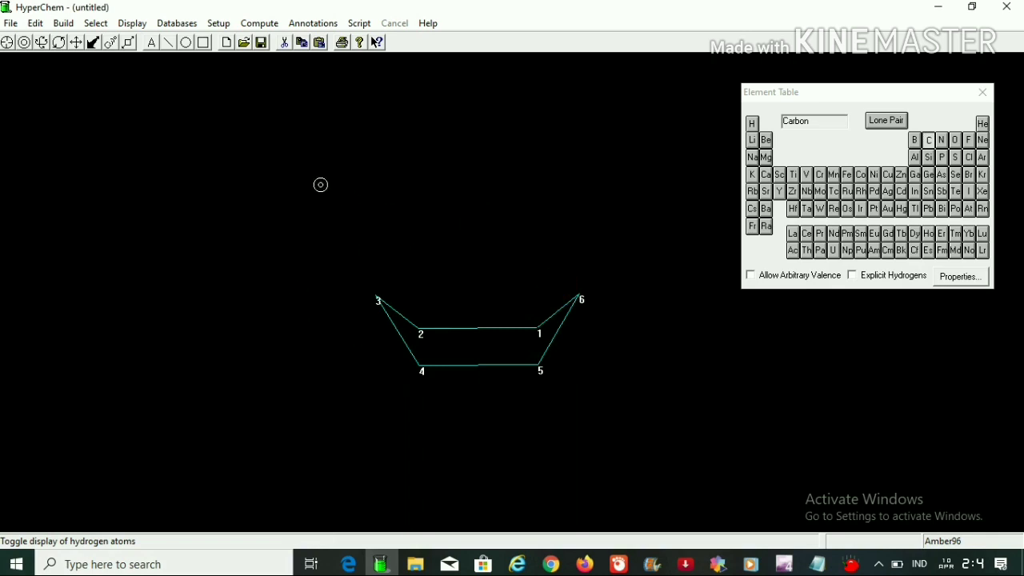
# - Run a geometry optimization on the boat conformation
pyautogui.click(316, 24)
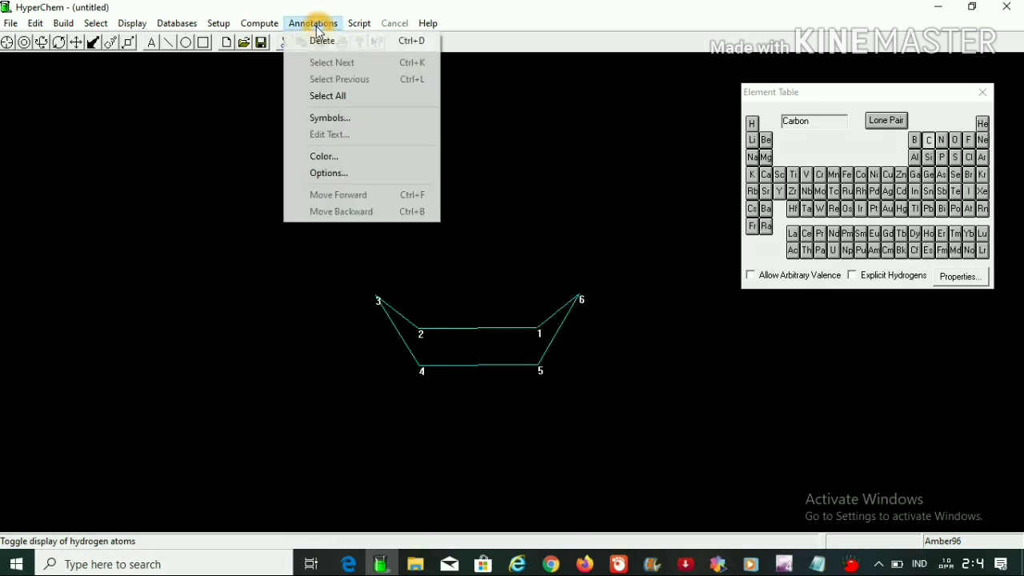
pyautogui.click(264, 24)
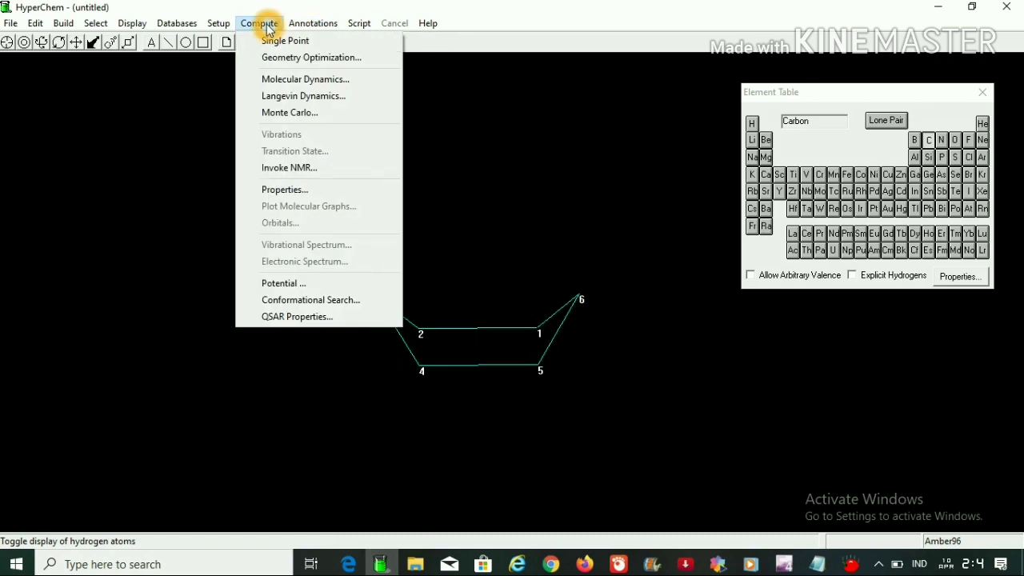
pyautogui.click(309, 67)
pyautogui.click(481, 362)
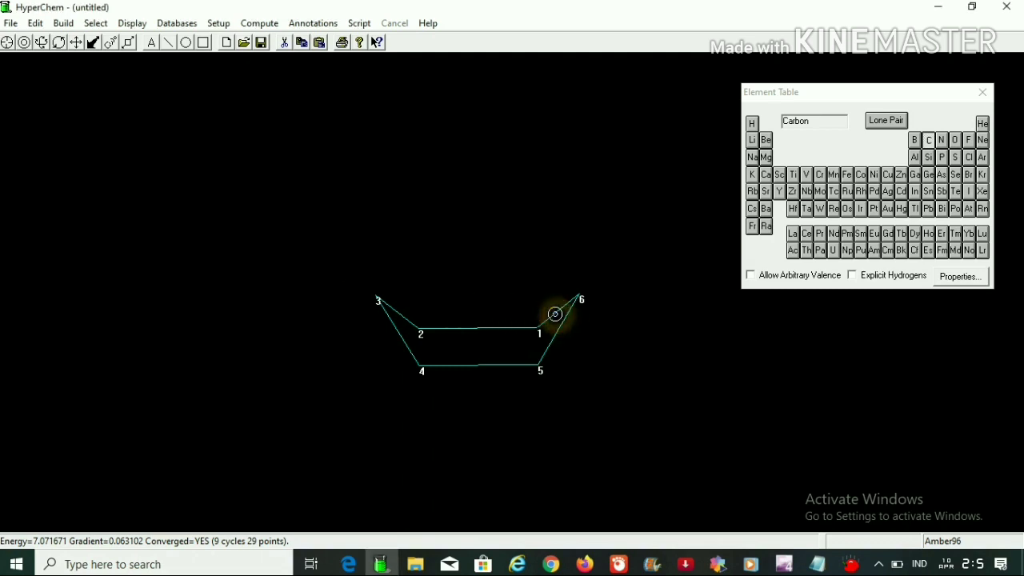
pyautogui.click(623, 347)
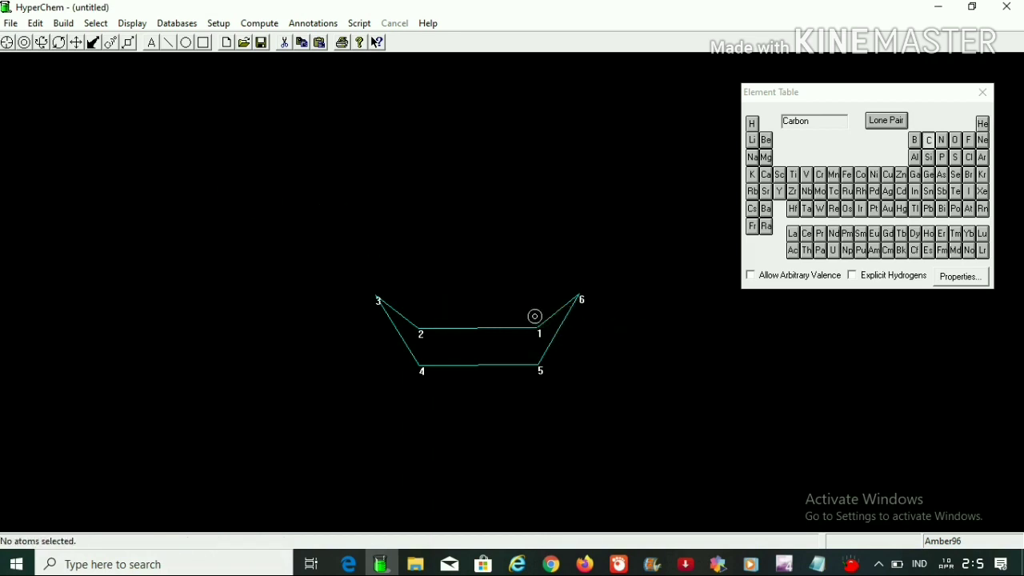
# - Select the 1-6, 1-2 and 2-3 bonds and constrain the 6-1-2-3 torsion angle to 30° as an Other value
pyautogui.click(554, 321)
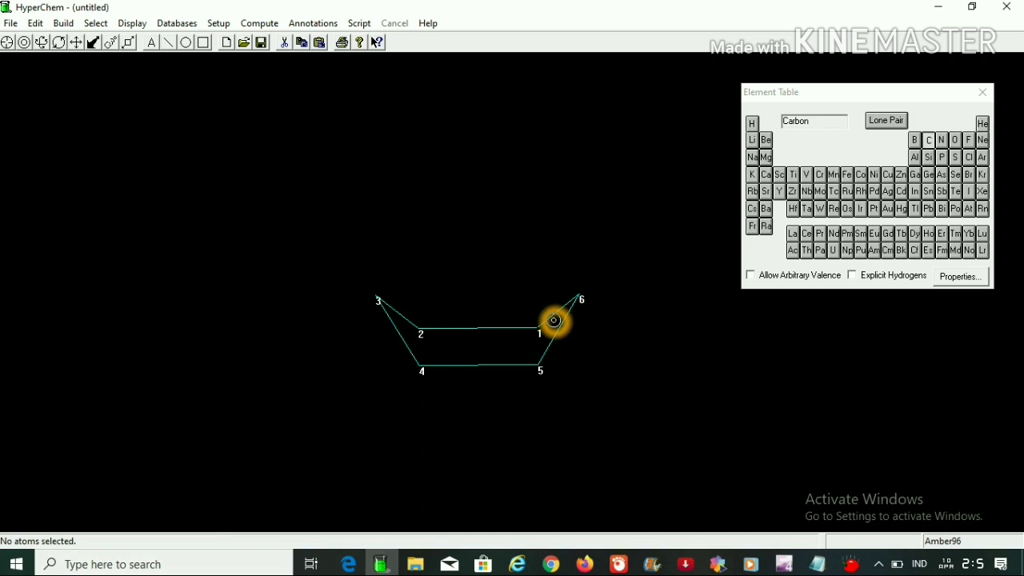
pyautogui.rightClick(555, 318)
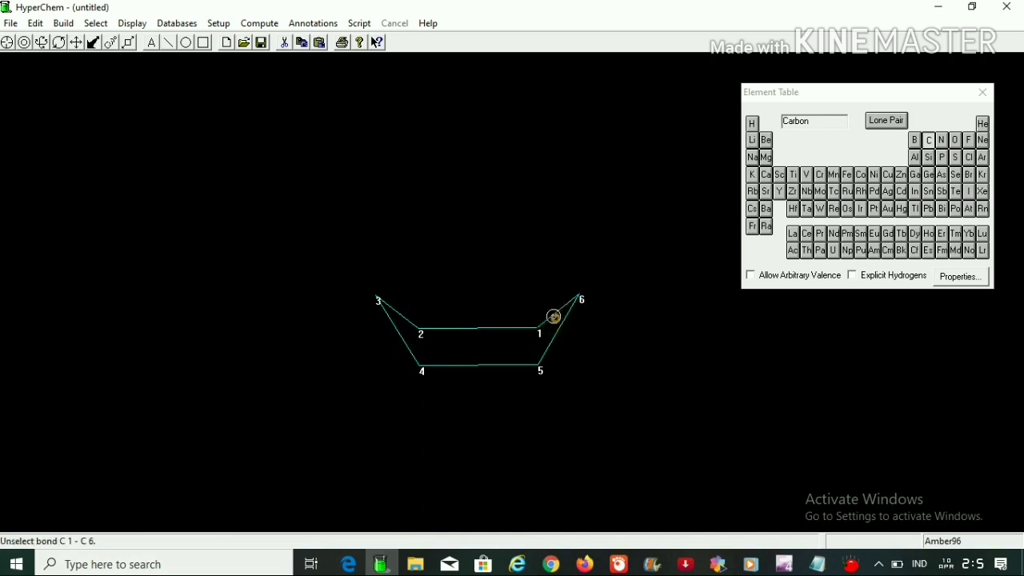
pyautogui.click(554, 316)
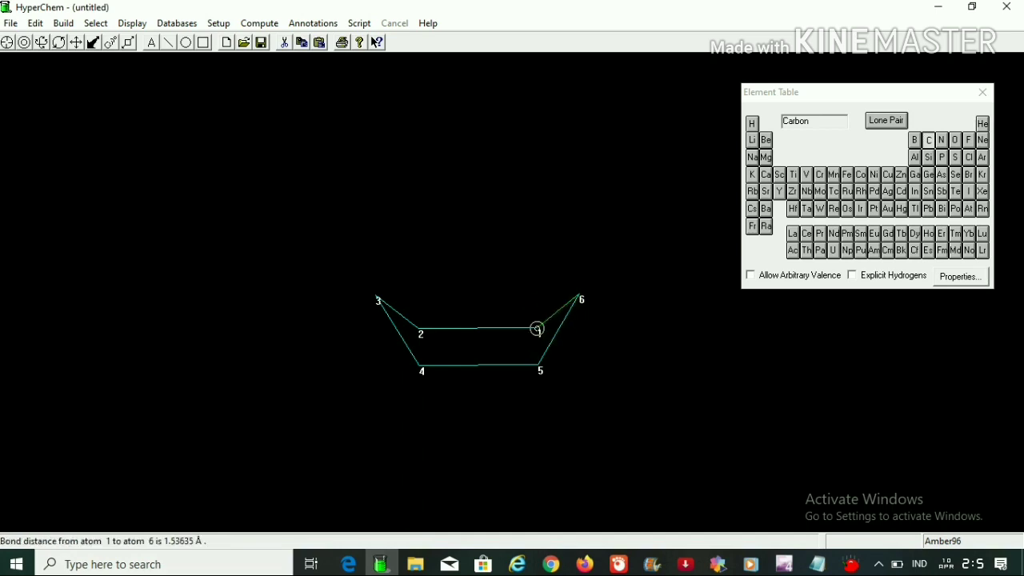
pyautogui.click(514, 328)
pyautogui.click(514, 328)
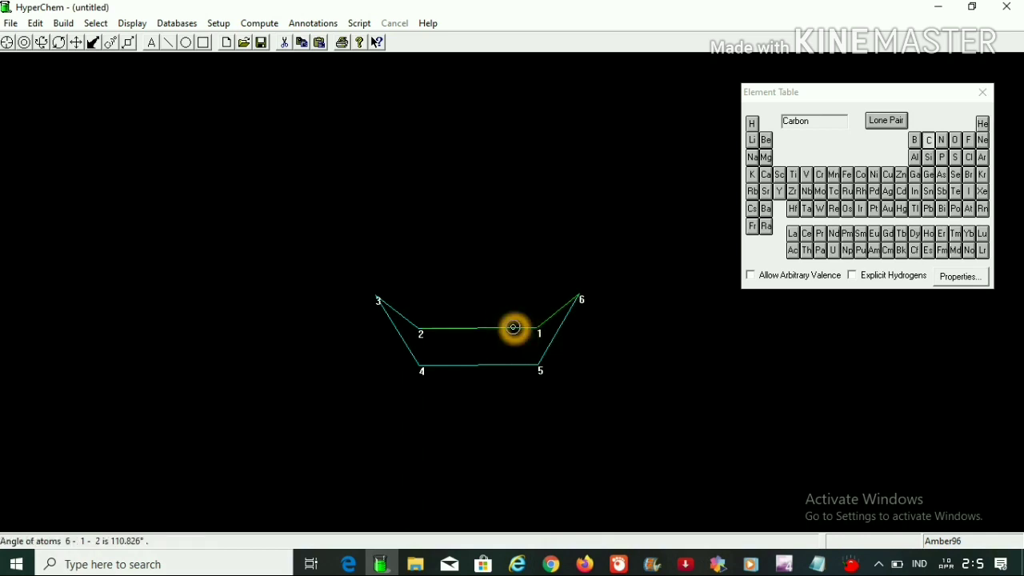
pyautogui.click(404, 315)
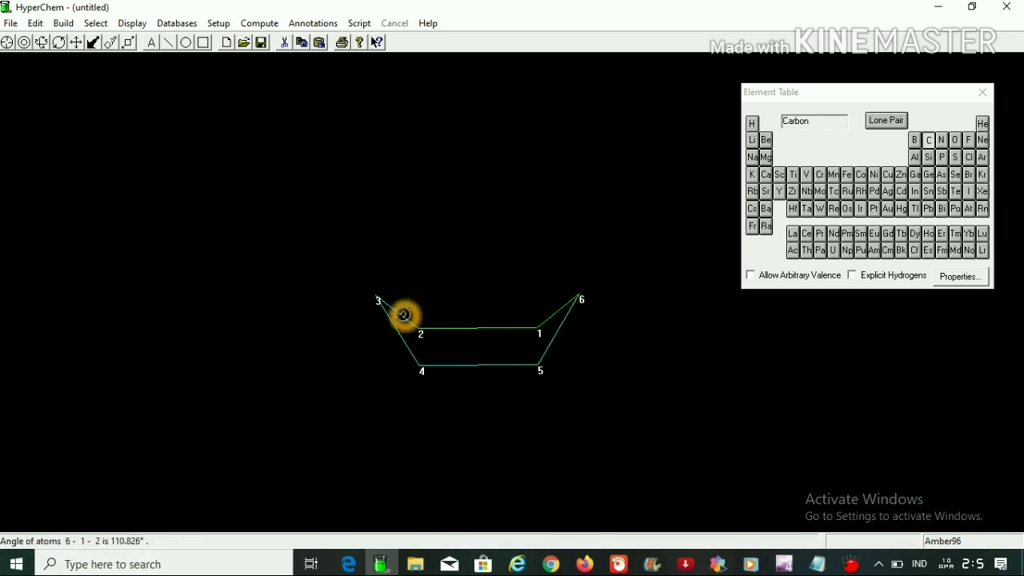
pyautogui.click(473, 316)
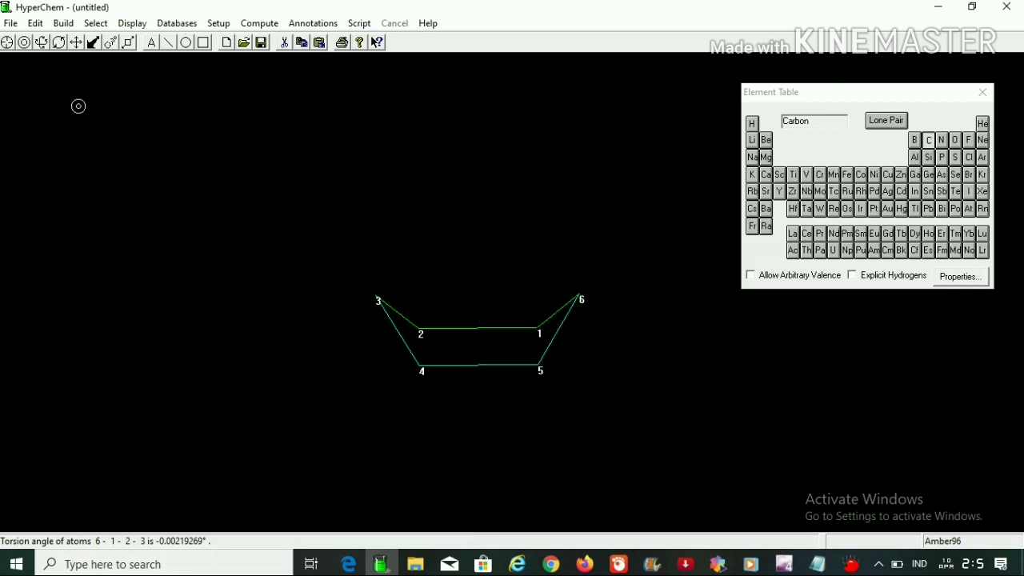
pyautogui.click(64, 24)
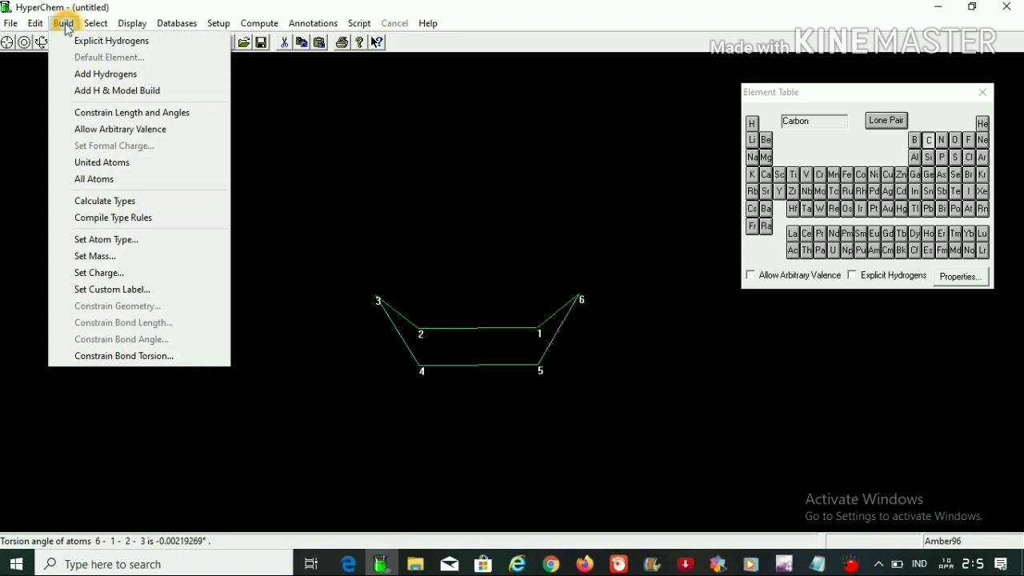
pyautogui.click(111, 366)
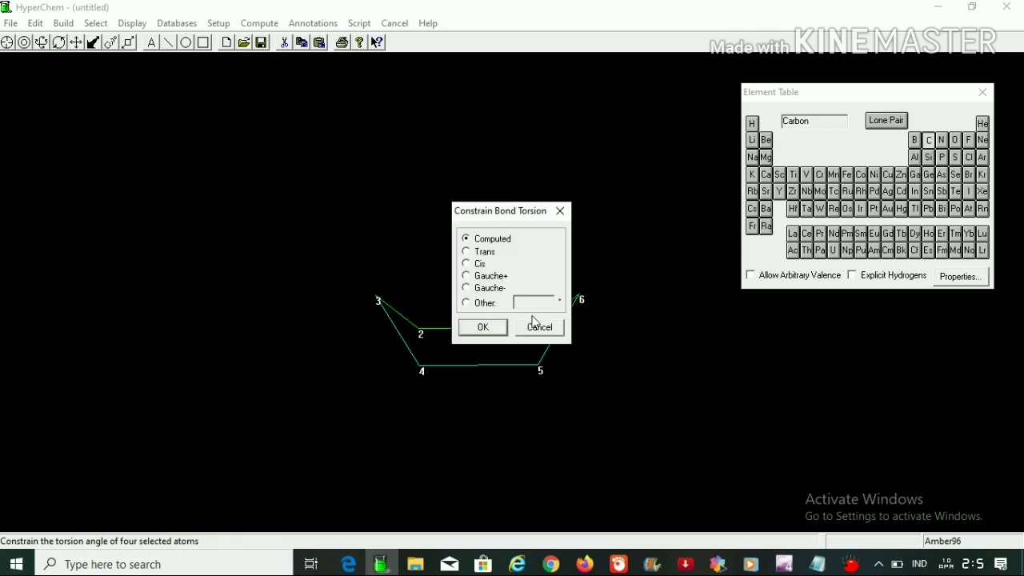
pyautogui.click(480, 304)
pyautogui.click(519, 301)
pyautogui.click(520, 303)
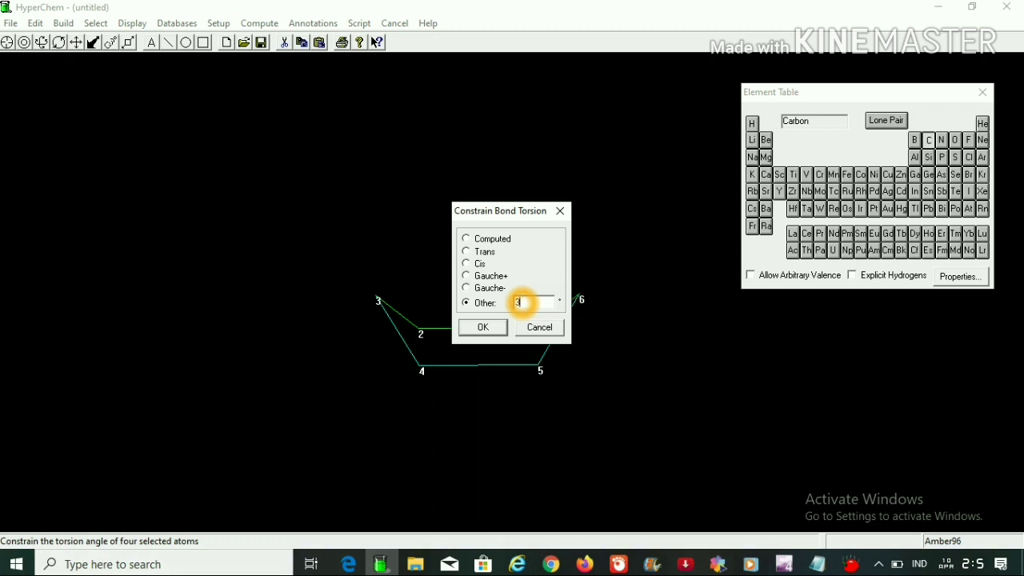
pyautogui.click(487, 328)
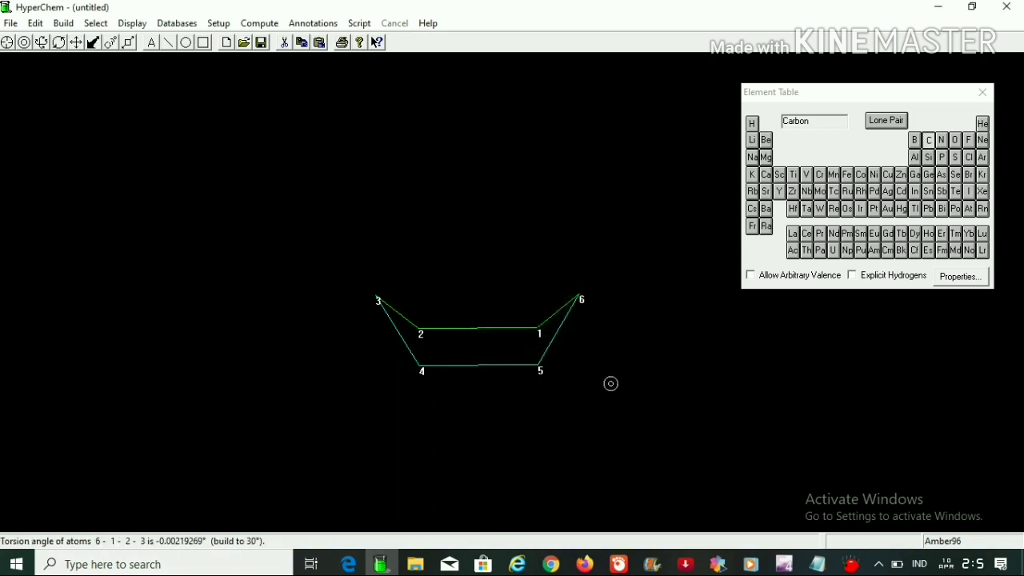
# - Deselect all bonds and rebuild the cyclohexane model with the torsion constraint applied
pyautogui.click(621, 411)
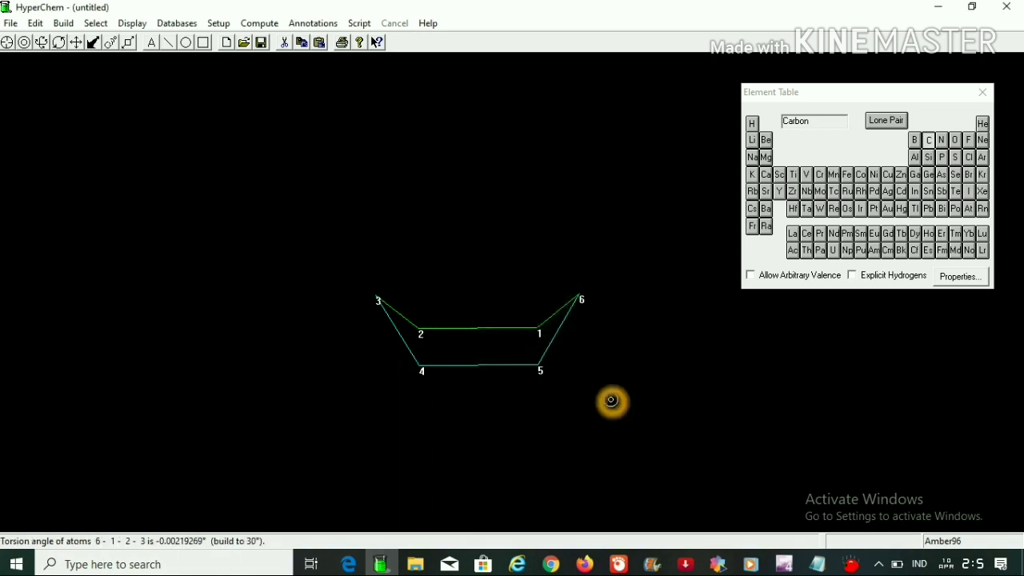
pyautogui.click(610, 401)
pyautogui.click(408, 307)
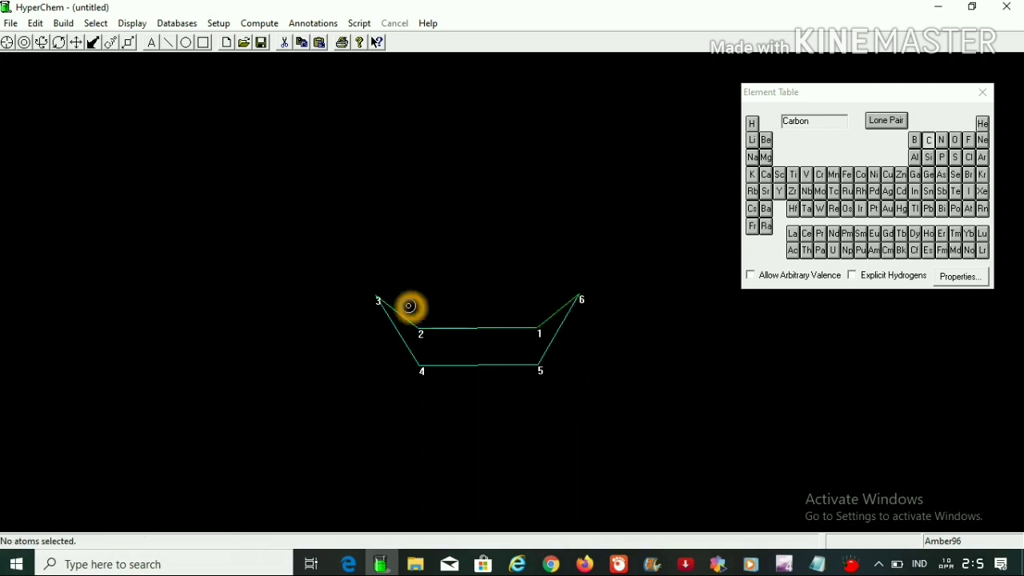
pyautogui.click(233, 232)
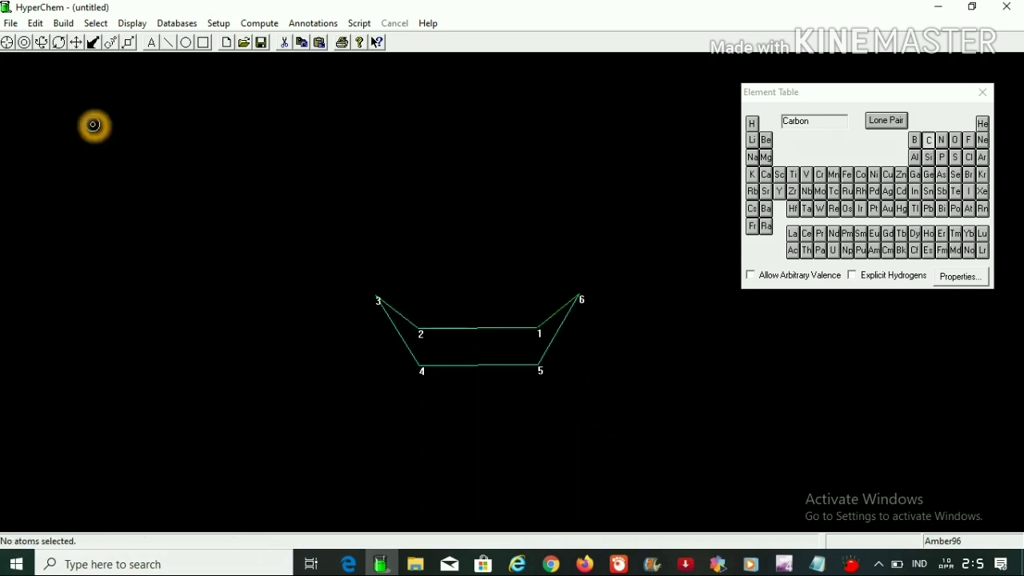
pyautogui.click(35, 62)
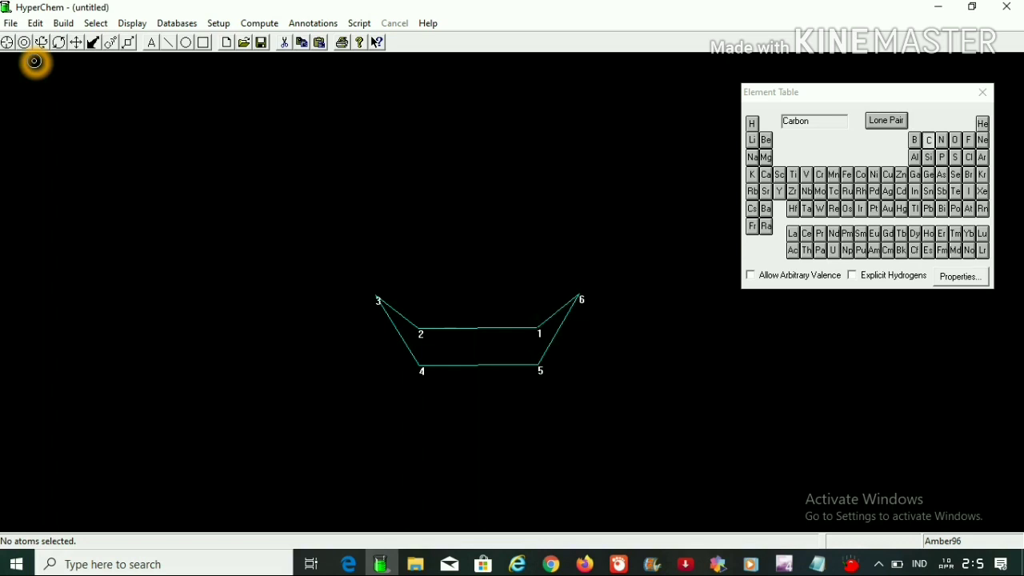
pyautogui.click(26, 46)
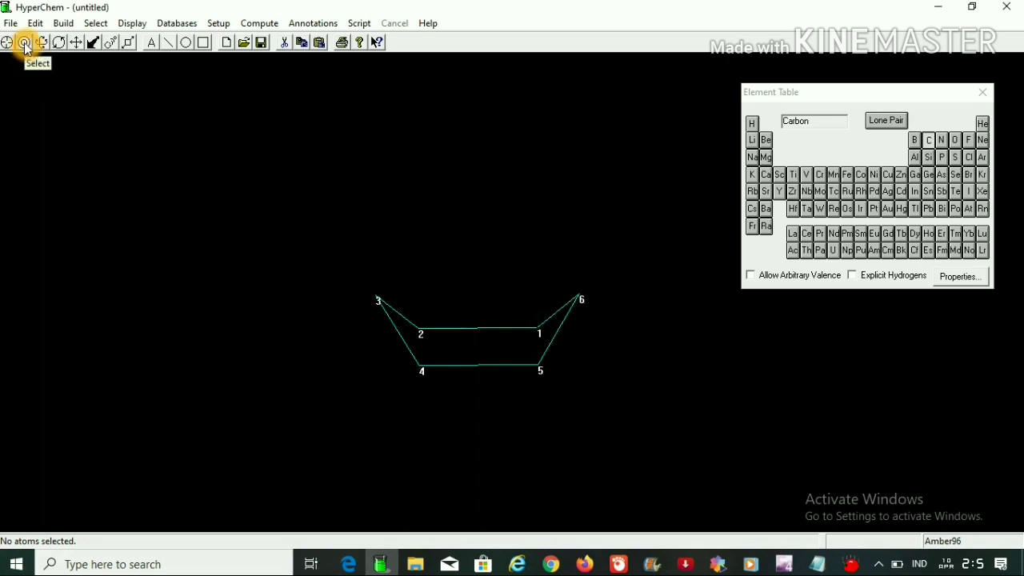
pyautogui.doubleClick(26, 45)
pyautogui.click(406, 333)
pyautogui.click(508, 343)
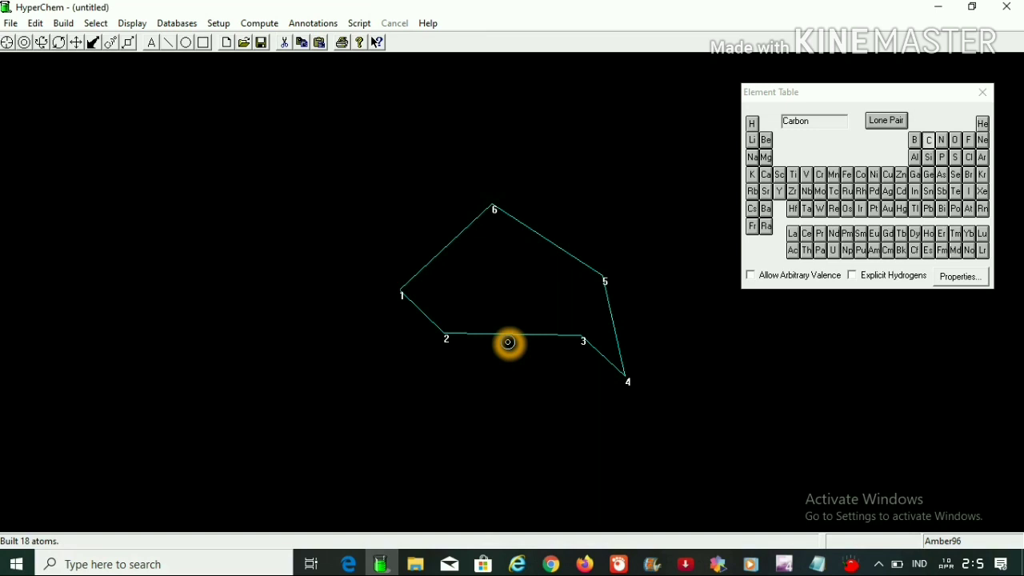
# - Measure the 1-2 bond distance of the rebuilt ring
pyautogui.click(539, 322)
pyautogui.click(133, 70)
pyautogui.click(40, 43)
pyautogui.moveTo(478, 229); pyautogui.dragTo(603, 229)
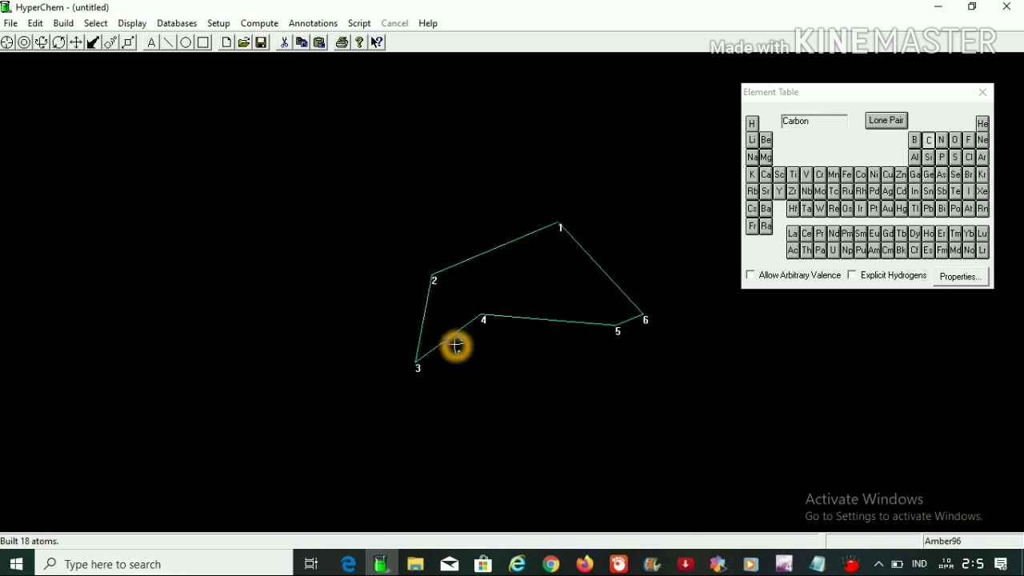
pyautogui.click(24, 42)
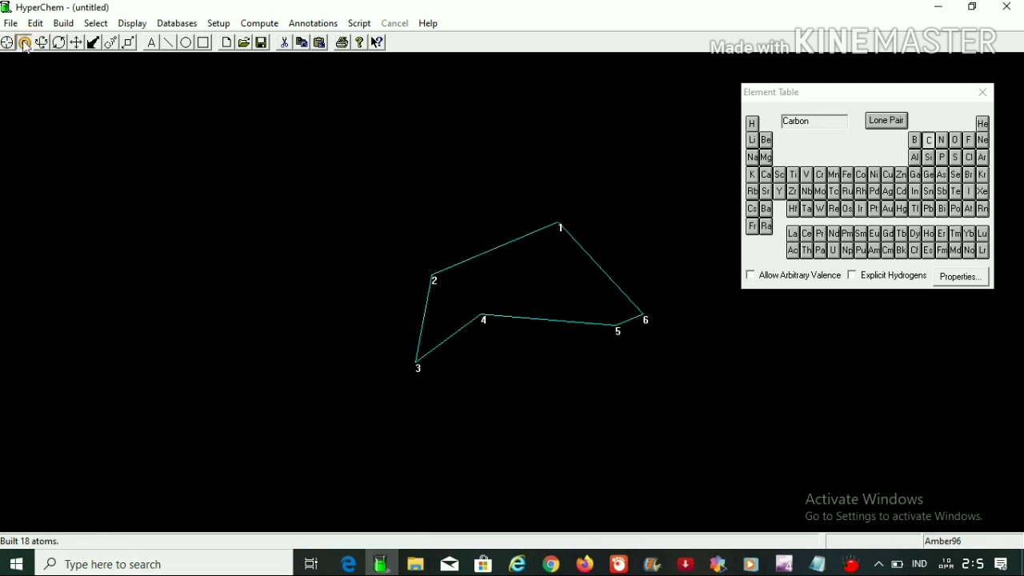
pyautogui.click(440, 348)
pyautogui.click(485, 319)
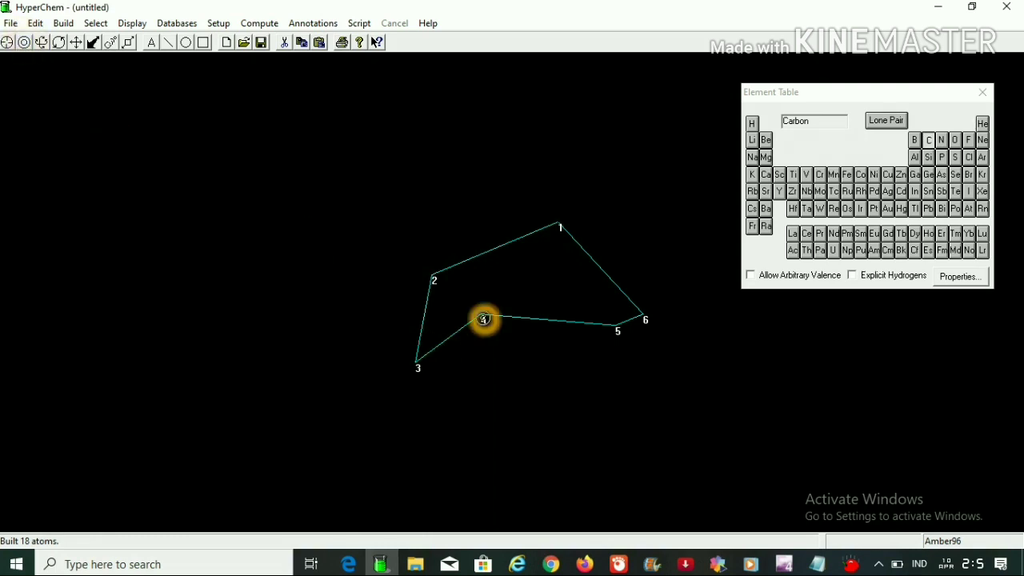
pyautogui.click(557, 226)
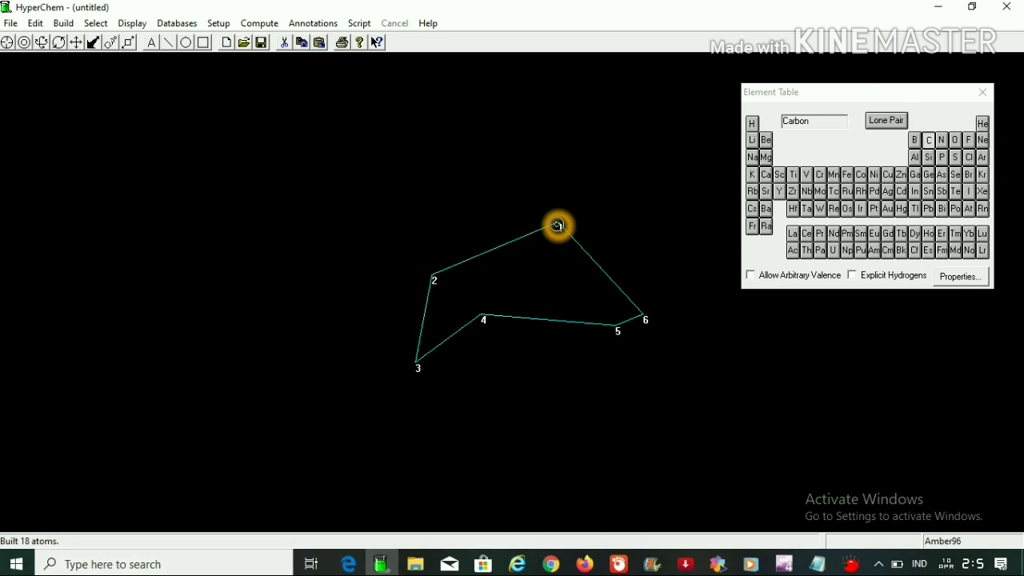
pyautogui.click(557, 225)
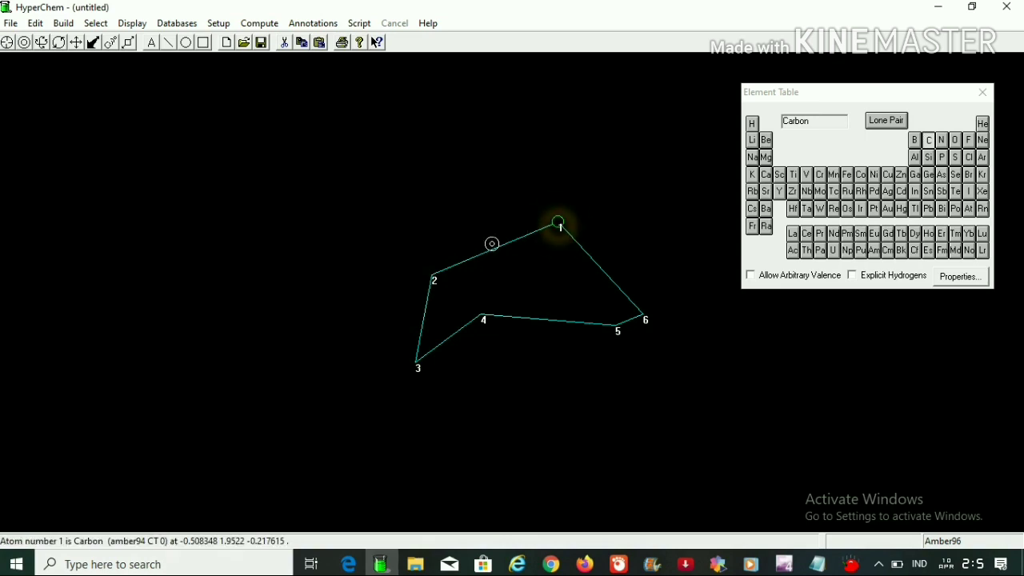
pyautogui.click(434, 276)
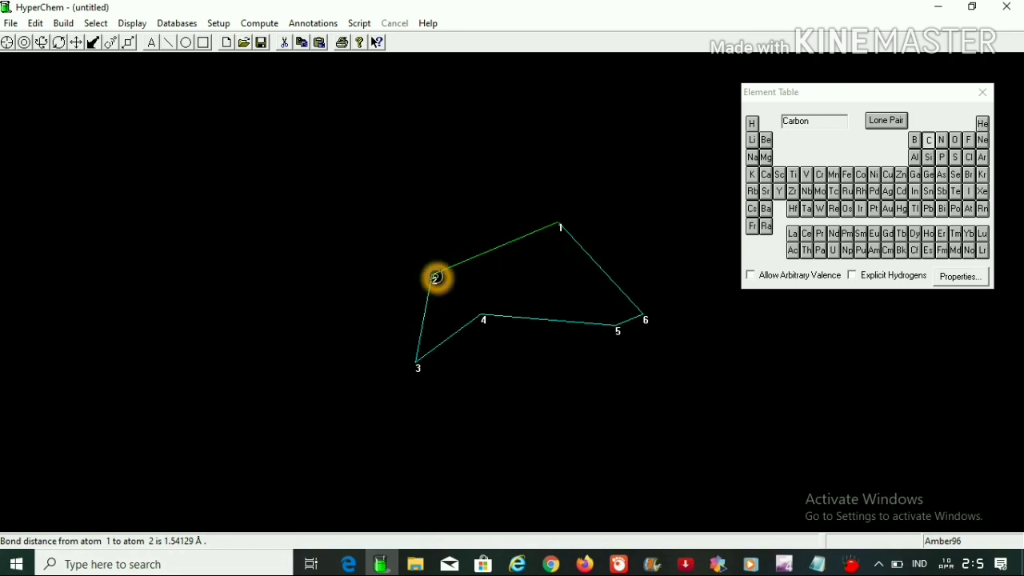
pyautogui.click(565, 217)
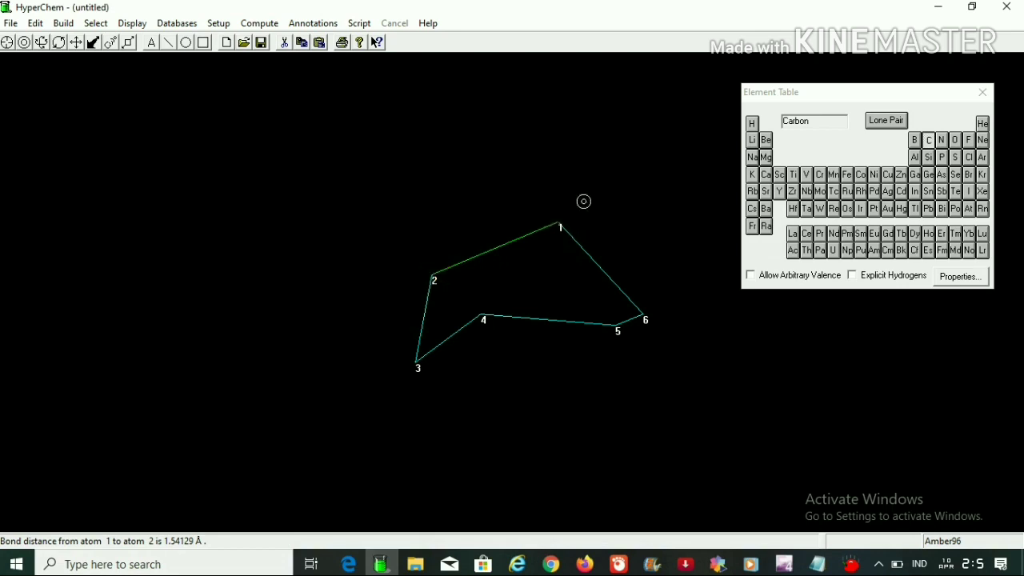
# - Extend the atom selection to measure the 1-2-3 bond angle and the 1-2-3-4 torsion angle of the rebuilt ring
pyautogui.click(418, 355)
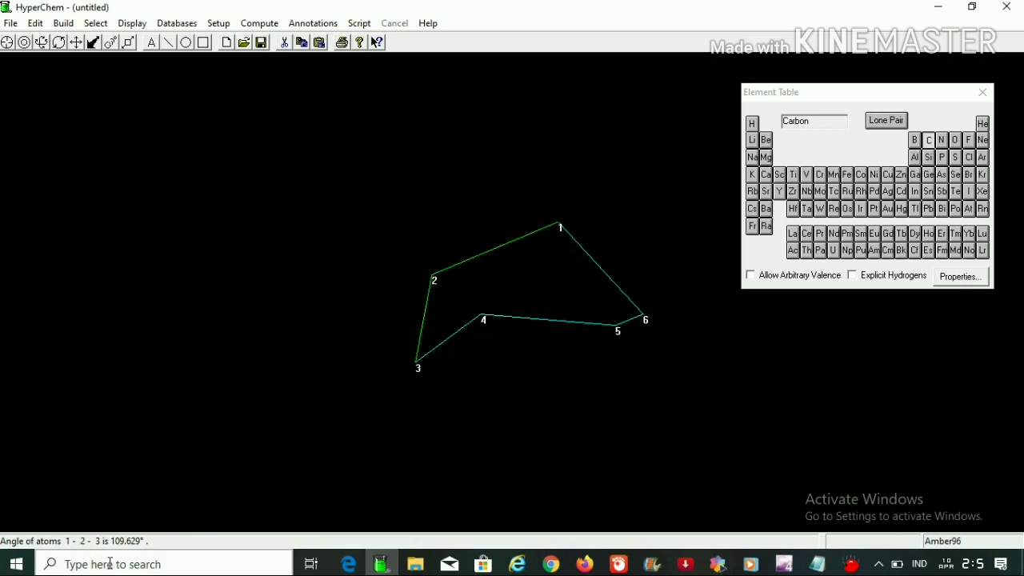
pyautogui.click(480, 317)
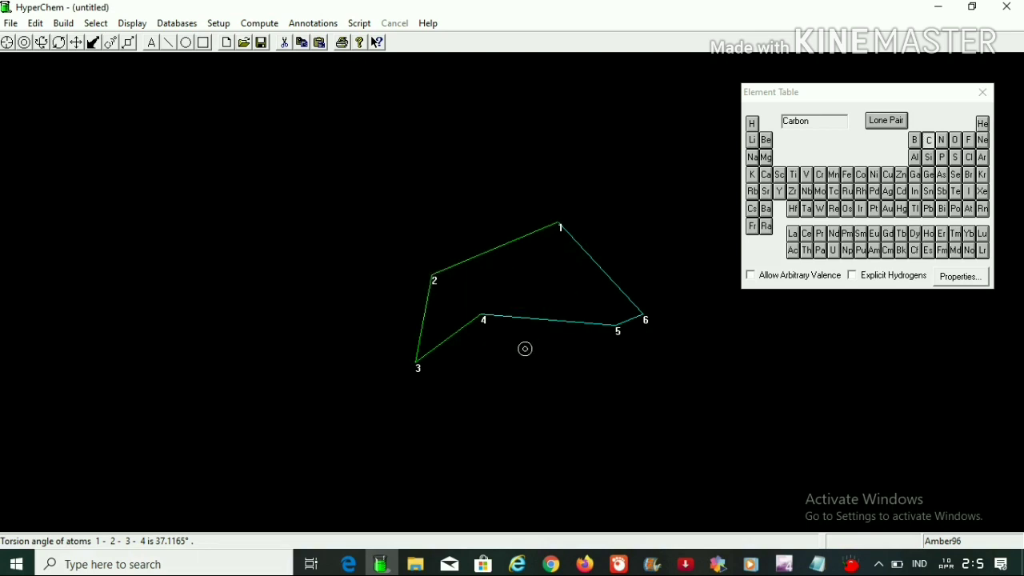
# - Run a Polak-Ribiere geometry optimization in vacuo on the twist-boat conformation
pyautogui.click(259, 24)
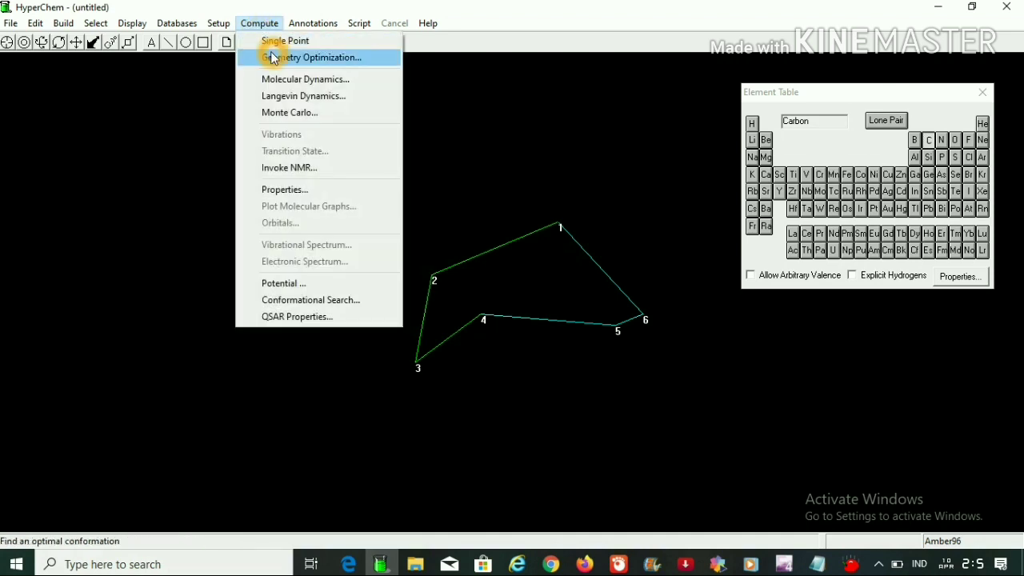
pyautogui.click(272, 58)
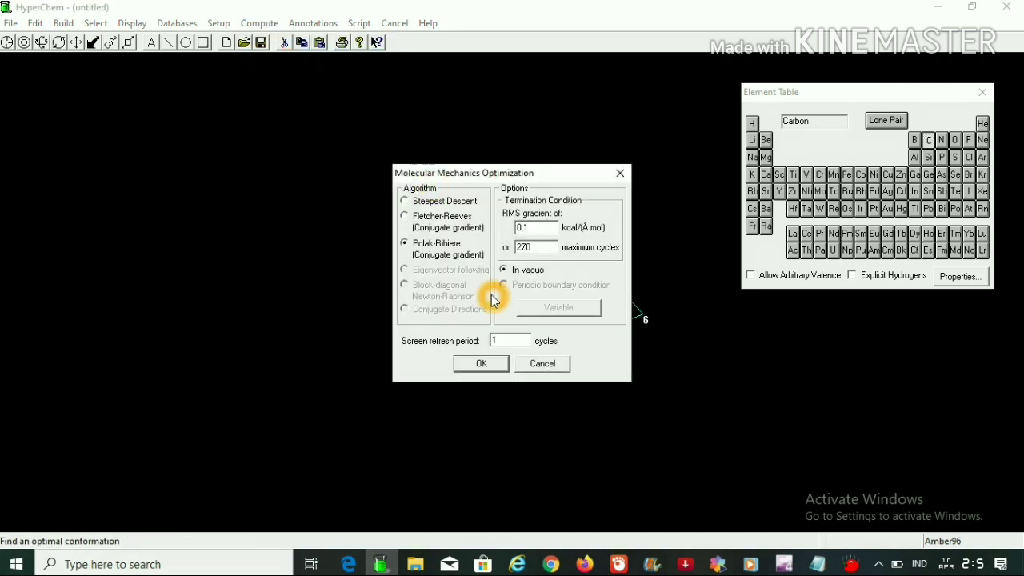
pyautogui.click(483, 363)
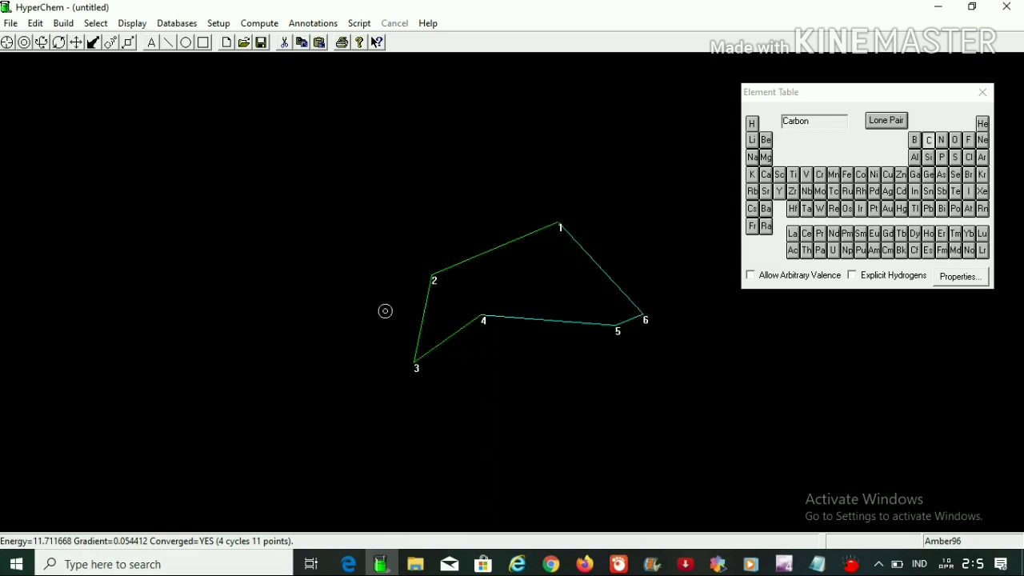
# - Clear the atom selection on the optimized twist-boat ring
pyautogui.click(576, 219)
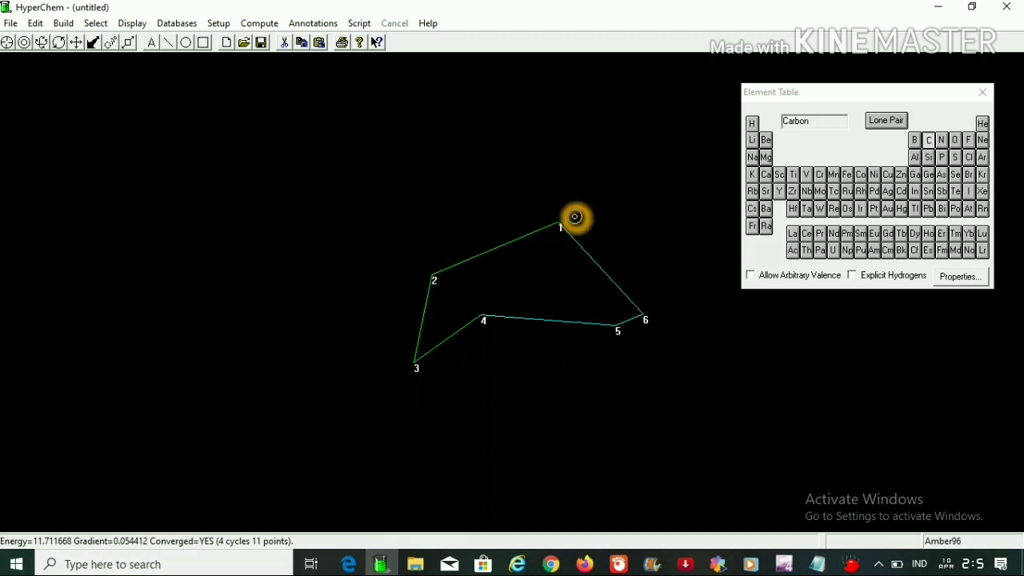
pyautogui.click(637, 242)
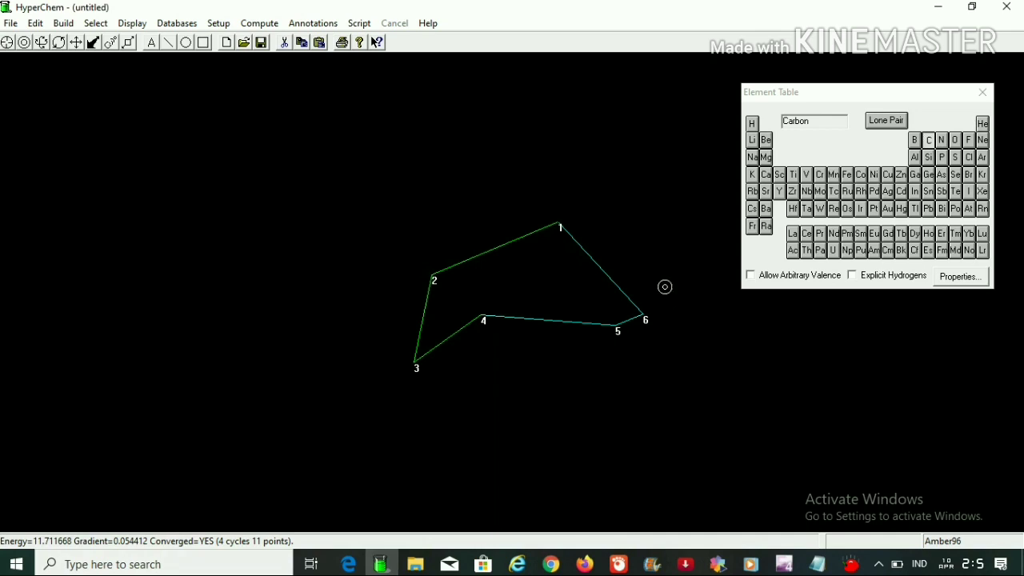
pyautogui.click(649, 250)
pyautogui.click(654, 276)
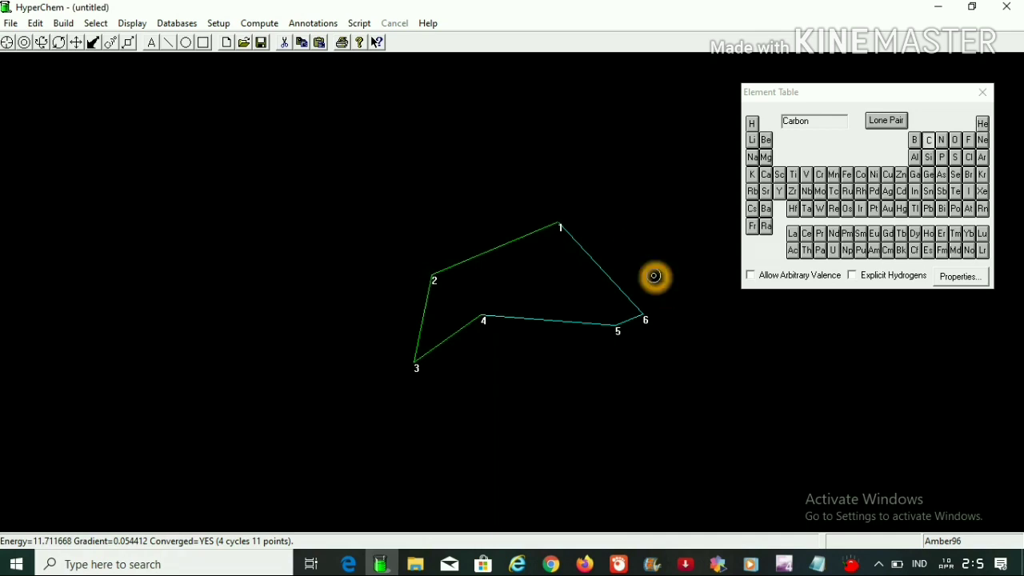
pyautogui.click(671, 313)
pyautogui.click(557, 245)
pyautogui.click(459, 313)
pyautogui.click(255, 152)
pyautogui.click(58, 92)
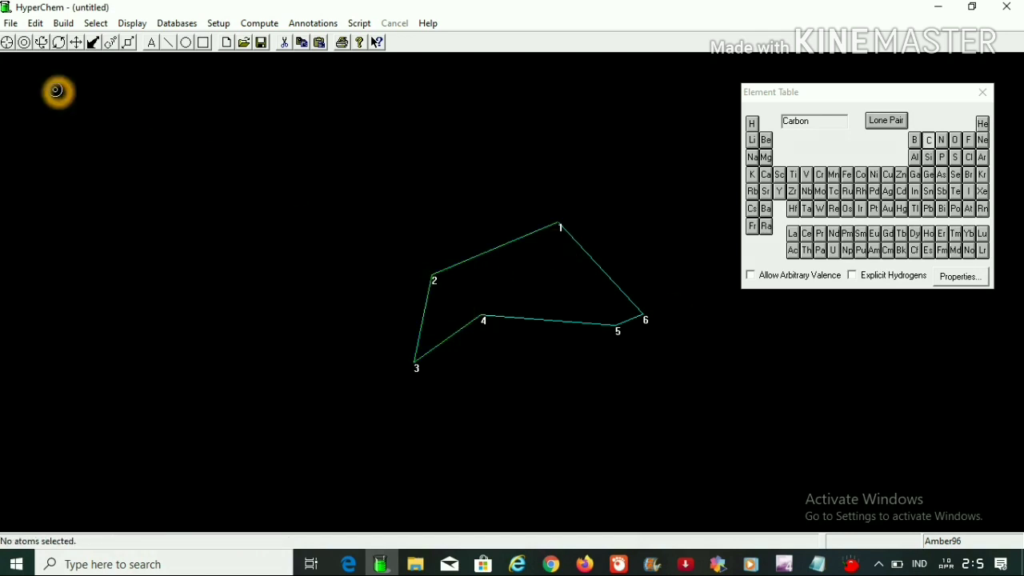
pyautogui.click(25, 48)
pyautogui.click(561, 203)
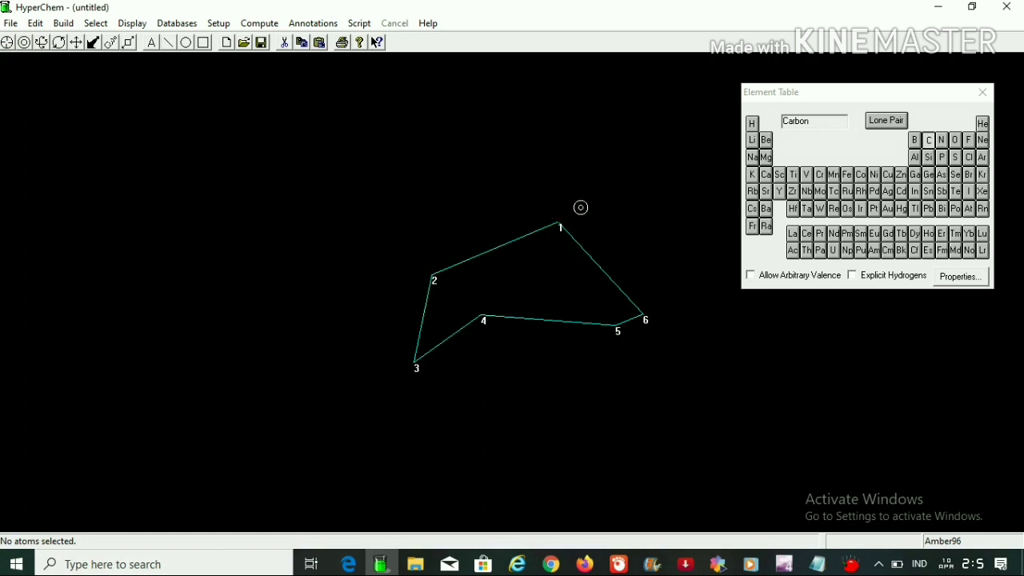
# - Measure the optimized ring's 1-2 bond distance, 1-2-3 bond angle and 1-2-3-4 torsion angle
pyautogui.click(560, 222)
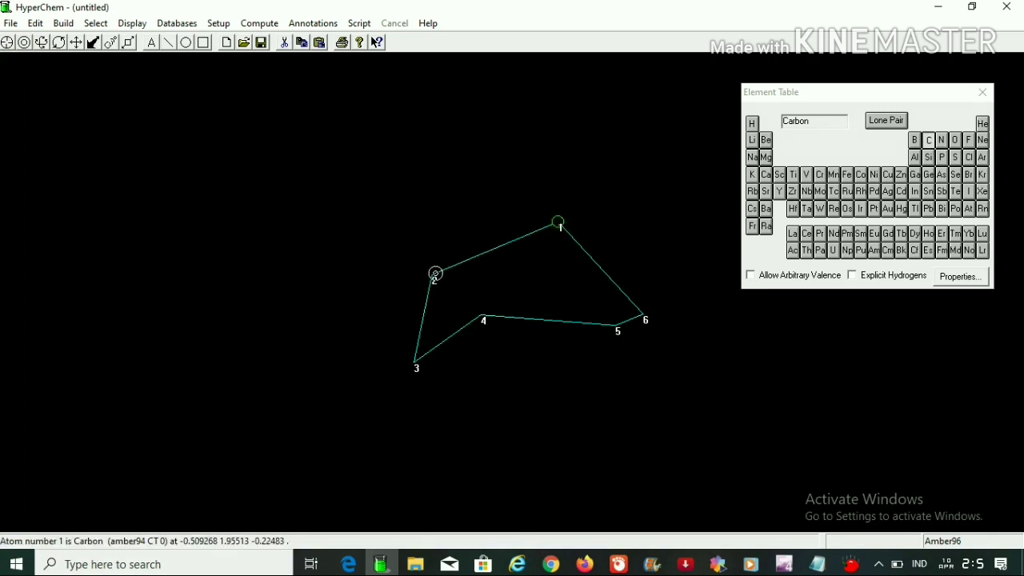
pyautogui.click(434, 274)
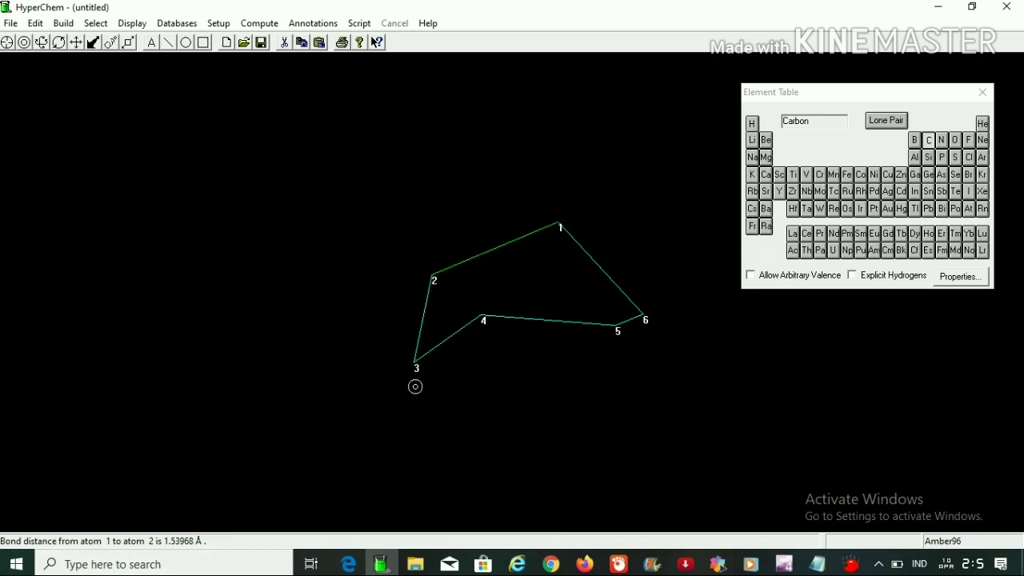
pyautogui.click(413, 365)
pyautogui.click(481, 323)
# - Deselect atoms 1 to 4 after measuring the torsion angle
pyautogui.click(620, 252)
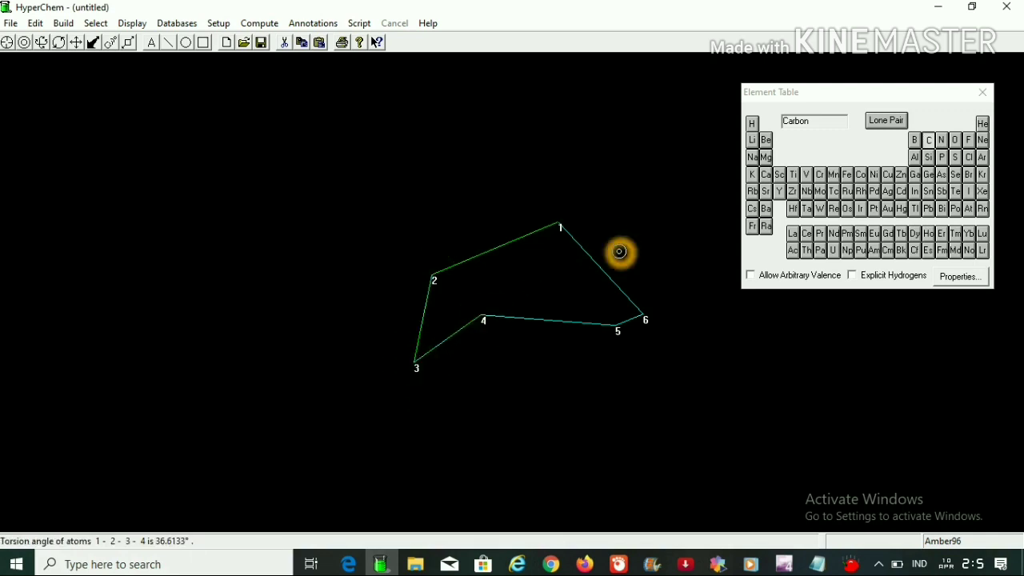
pyautogui.click(602, 204)
pyautogui.click(631, 220)
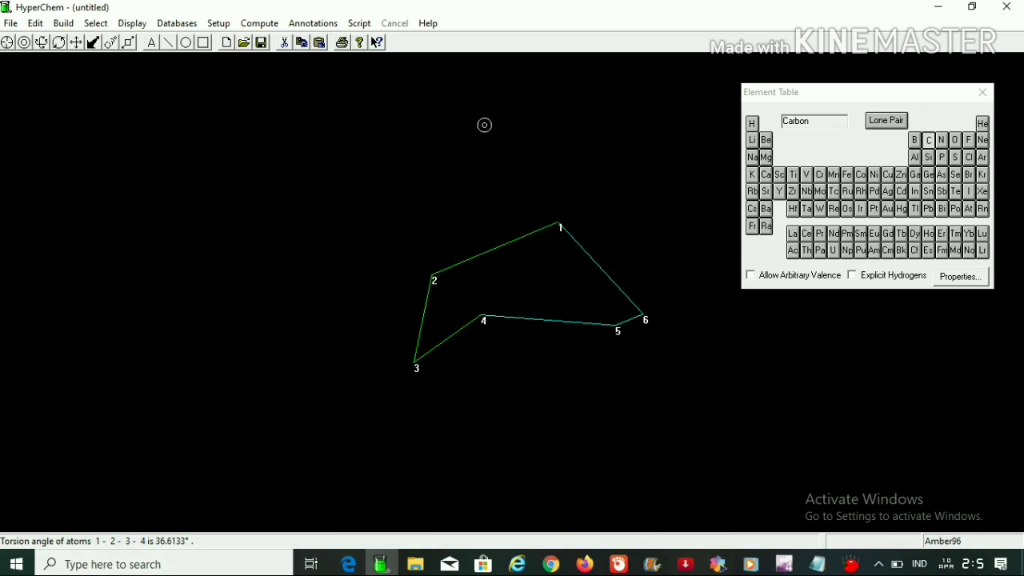
pyautogui.click(535, 291)
pyautogui.click(627, 233)
pyautogui.click(612, 189)
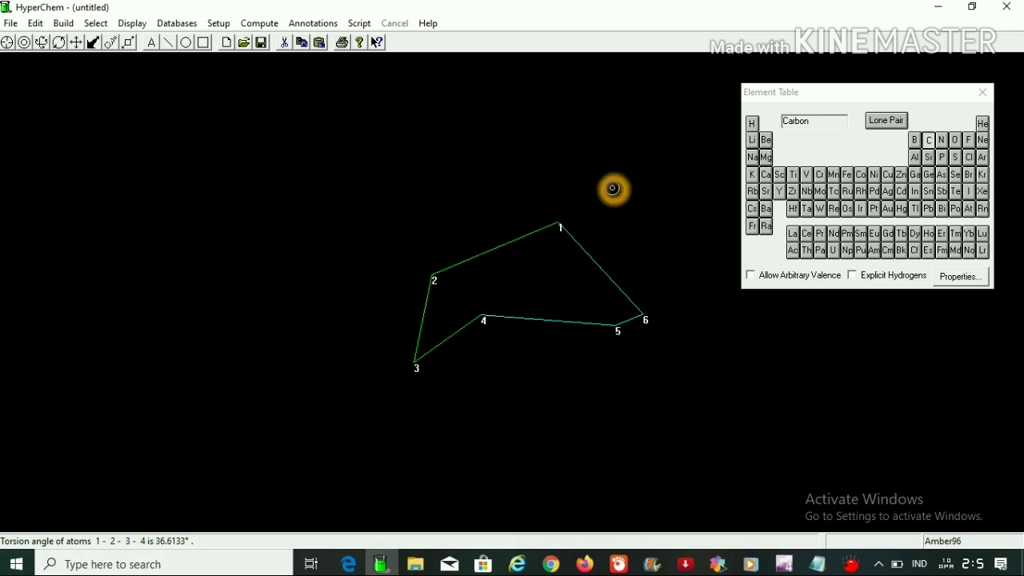
pyautogui.click(487, 210)
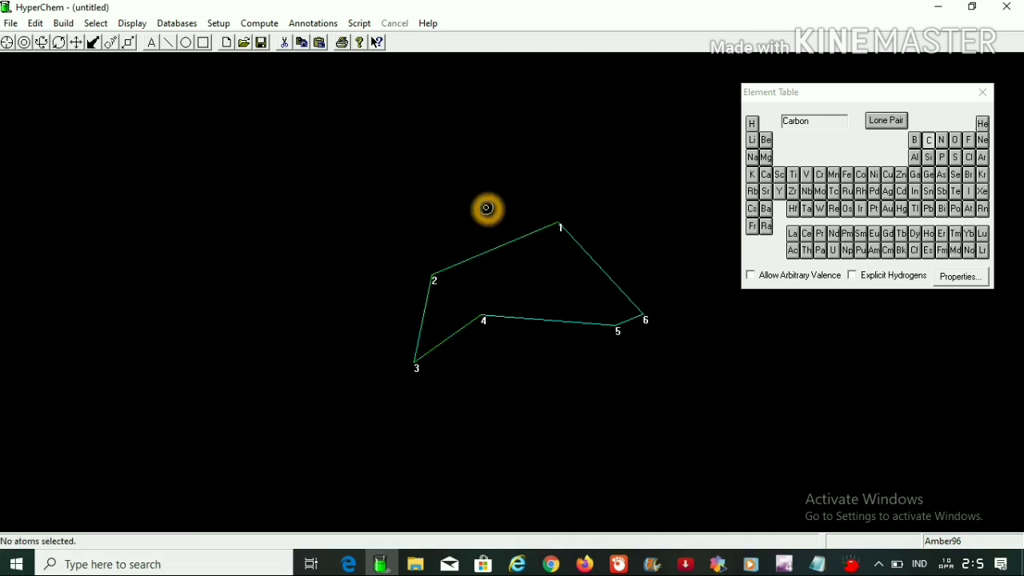
pyautogui.click(450, 242)
pyautogui.click(567, 246)
pyautogui.click(879, 565)
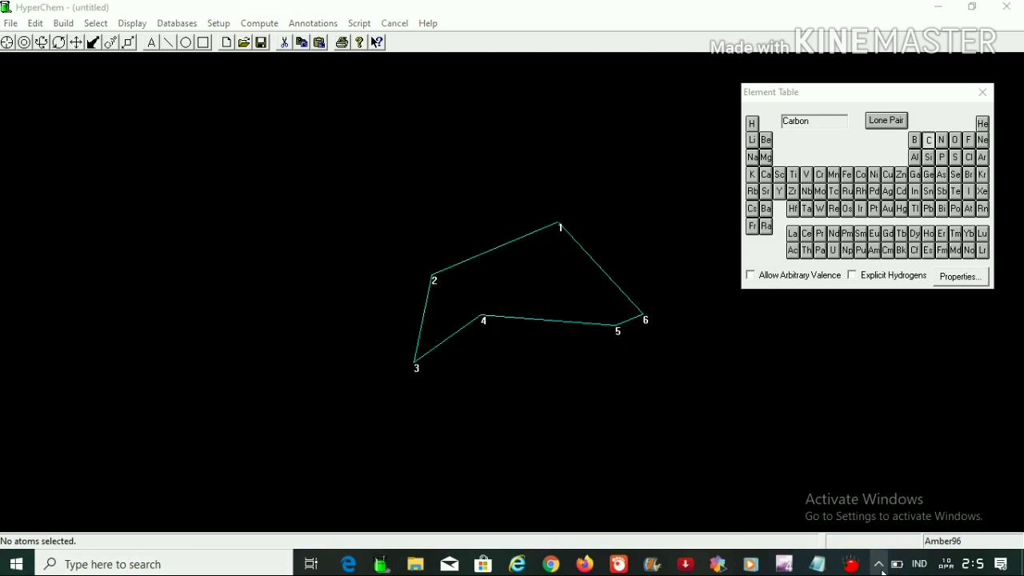